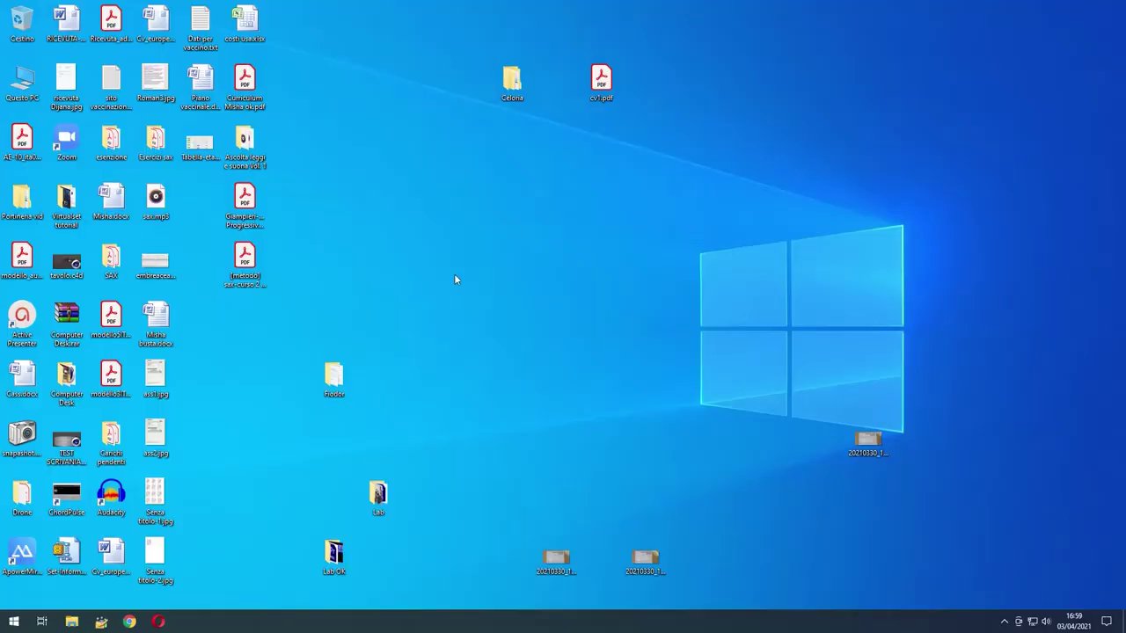
Step: Launch vMix (x64) from the vMix folder in the Start menu
{"action": "left_click", "coordinate": [13, 621]}
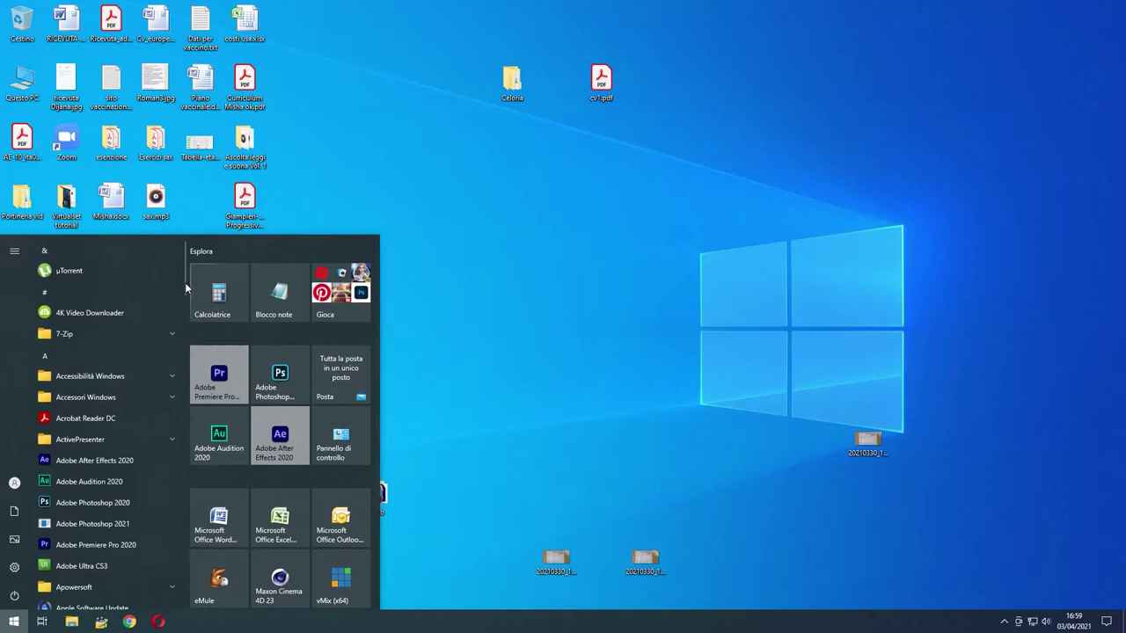
{"action": "mouse_move", "coordinate": [183, 287]}
{"action": "left_click_drag", "start_coordinate": [184, 286], "coordinate": [164, 516]}
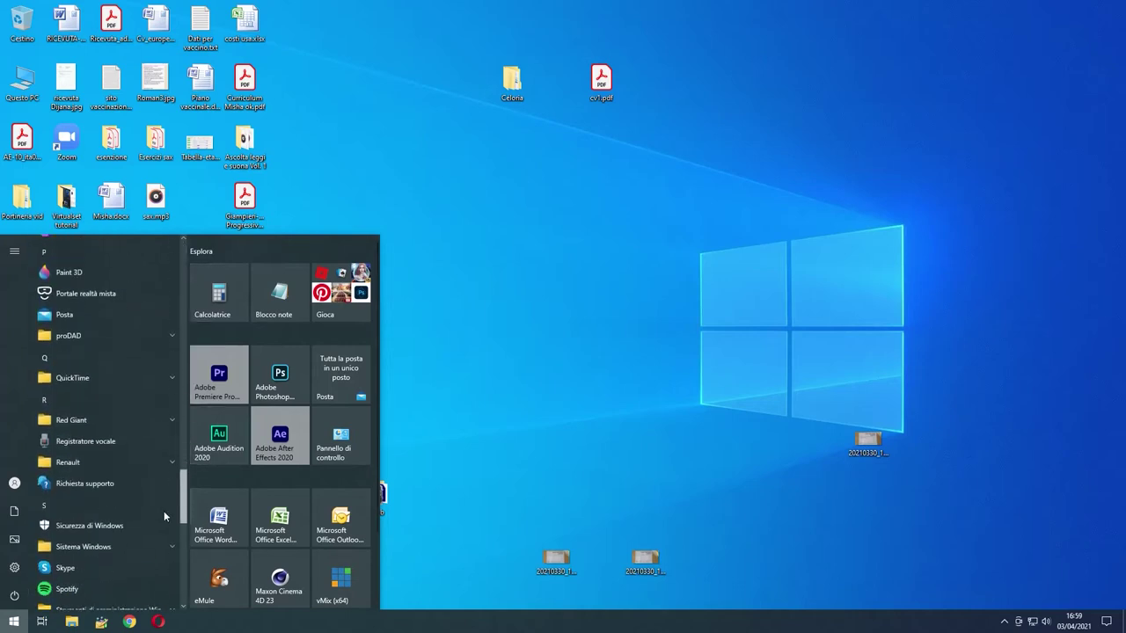
{"action": "scroll", "coordinate": [163, 516], "scroll_direction": "down", "scroll_amount": 2}
{"action": "scroll", "coordinate": [161, 528], "scroll_direction": "down", "scroll_amount": 2}
{"action": "scroll", "coordinate": [161, 536], "scroll_direction": "down", "scroll_amount": 2}
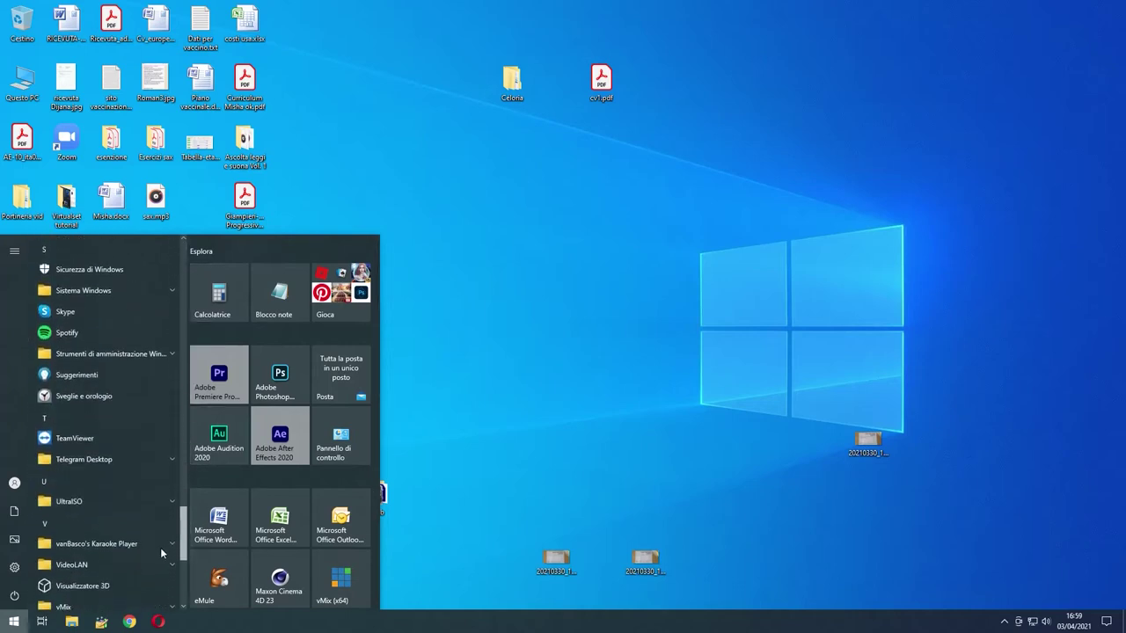
{"action": "scroll", "coordinate": [160, 547], "scroll_direction": "down", "scroll_amount": 2}
{"action": "scroll", "coordinate": [159, 556], "scroll_direction": "down", "scroll_amount": 1}
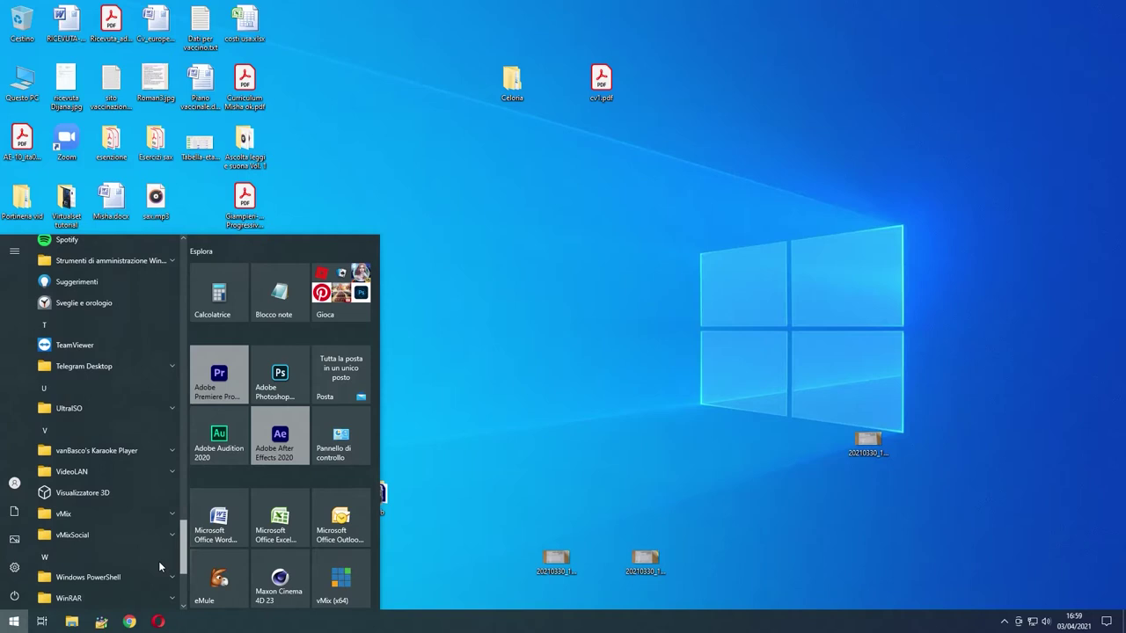
{"action": "left_click", "coordinate": [146, 514]}
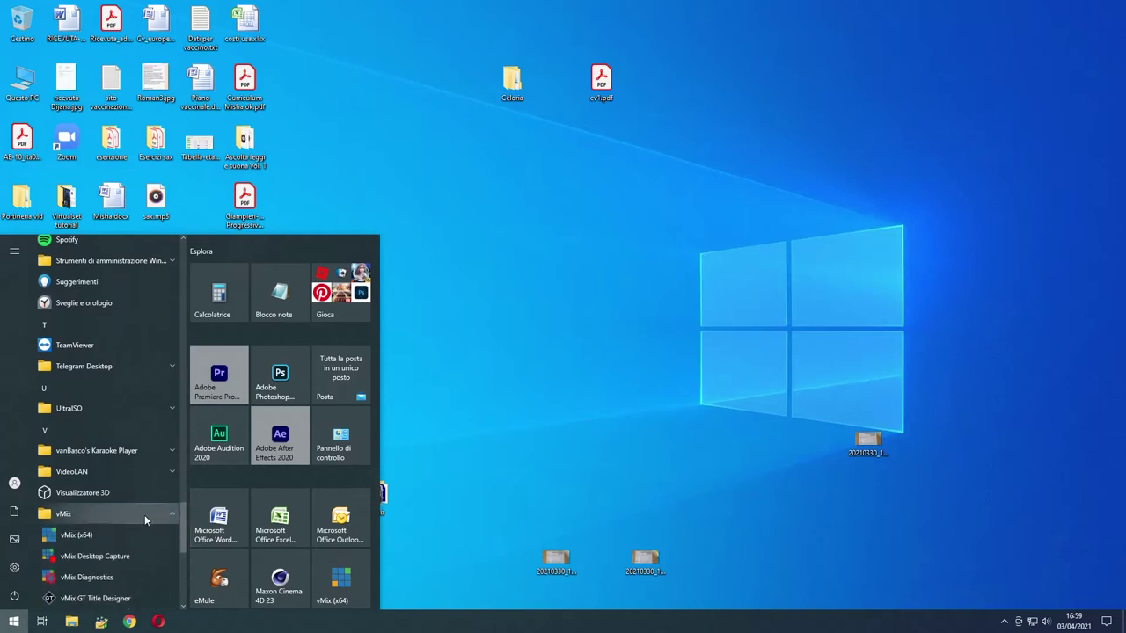
{"action": "left_click", "coordinate": [89, 534]}
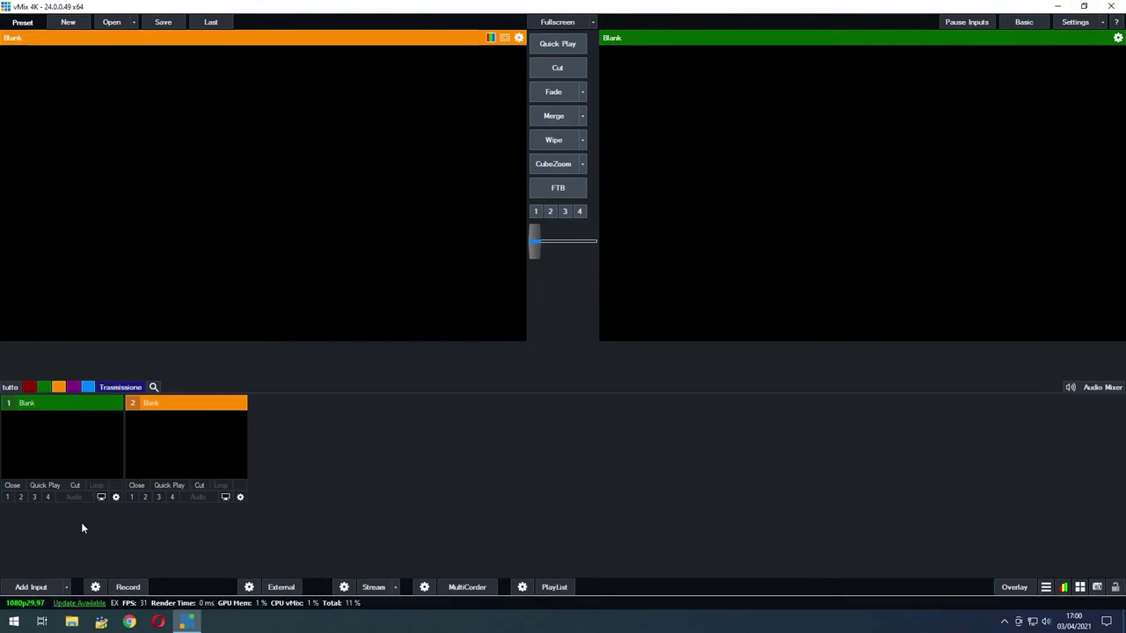
Step: Add the 9B_WIDE virtual set from the Virtual Set category as input 1
{"action": "left_click", "coordinate": [33, 589]}
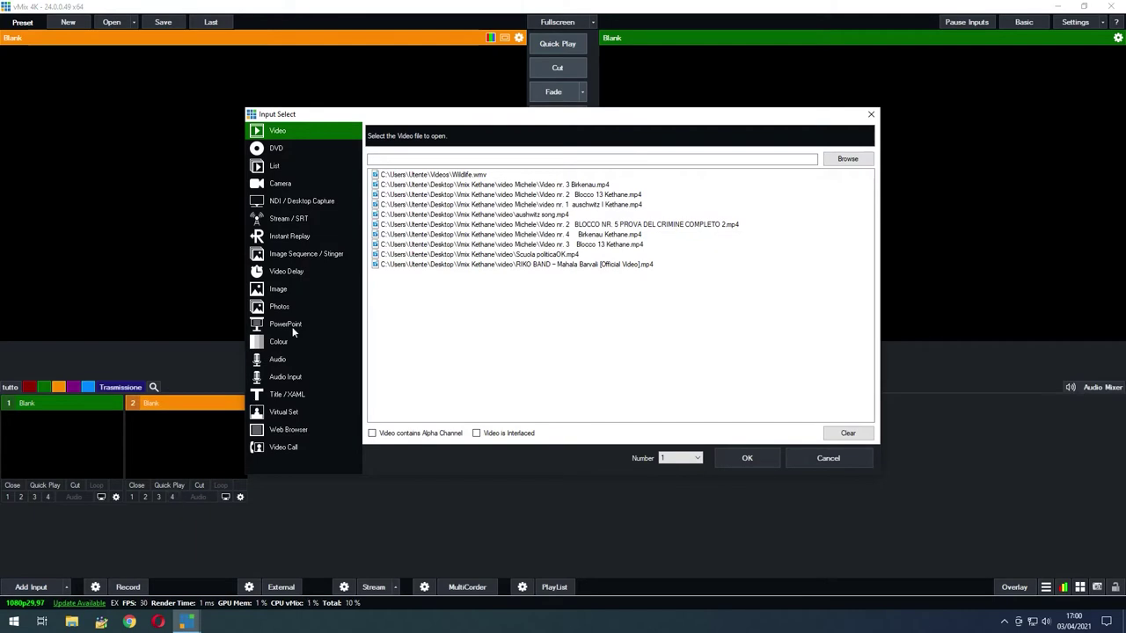
{"action": "left_click", "coordinate": [283, 411]}
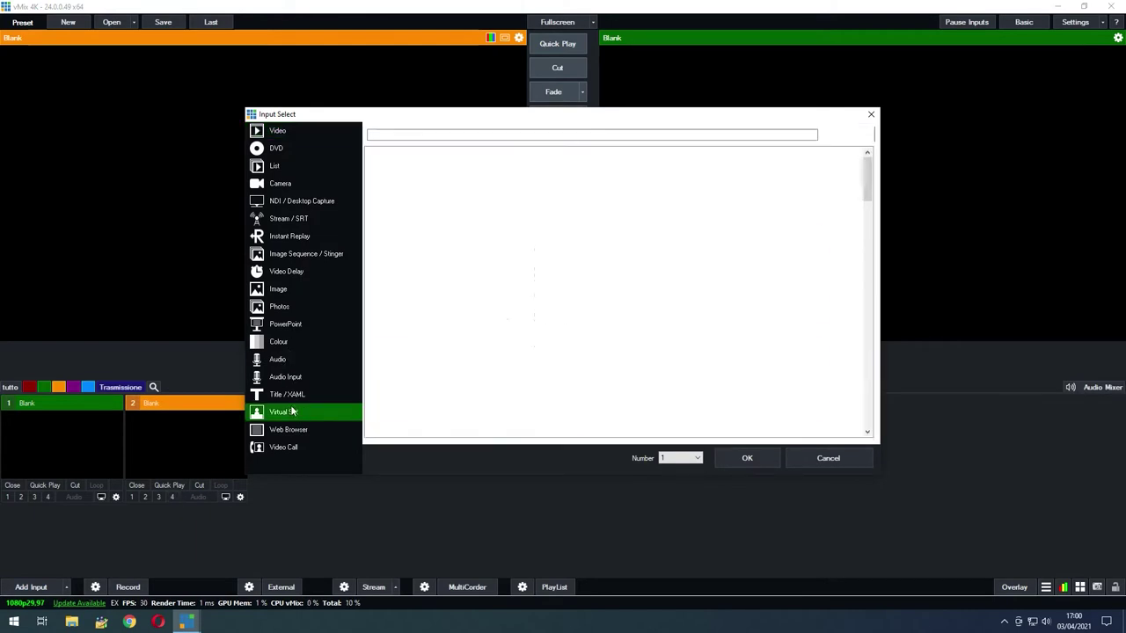
{"action": "left_click", "coordinate": [754, 181]}
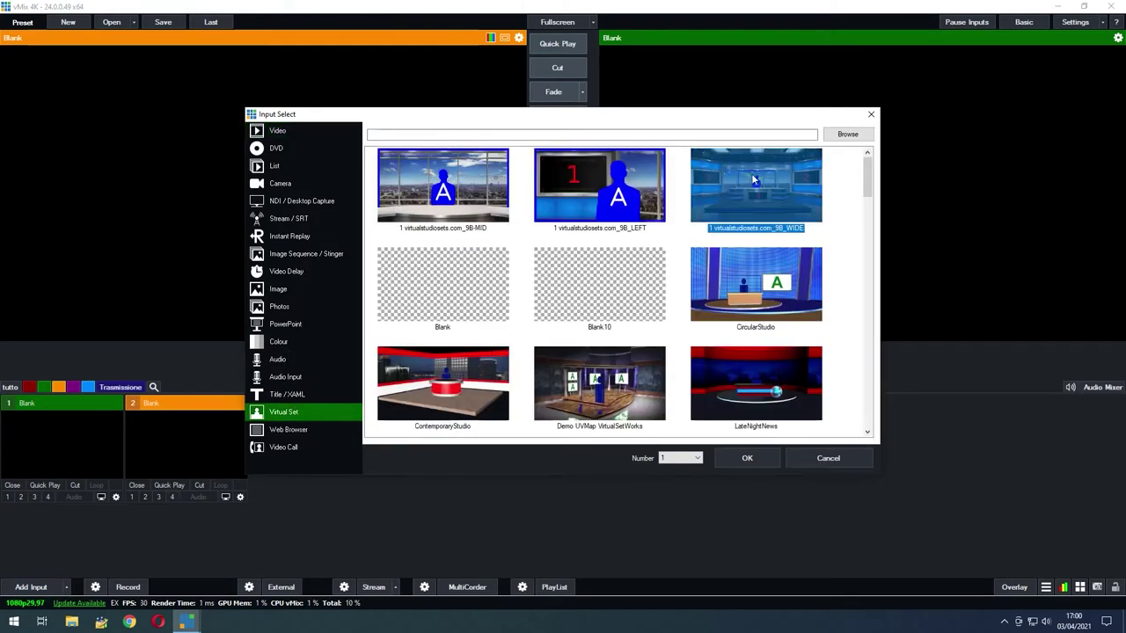
{"action": "left_click", "coordinate": [747, 458]}
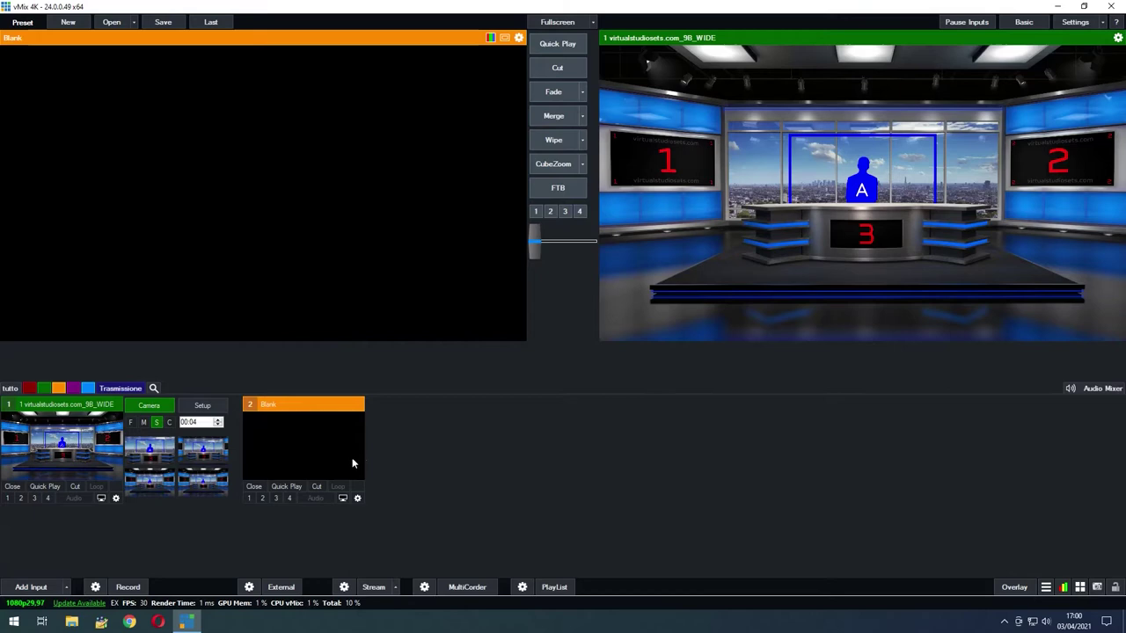
Step: Select the first camera preset and zoom it to about 3.7 on presenter A
{"action": "left_click", "coordinate": [159, 456]}
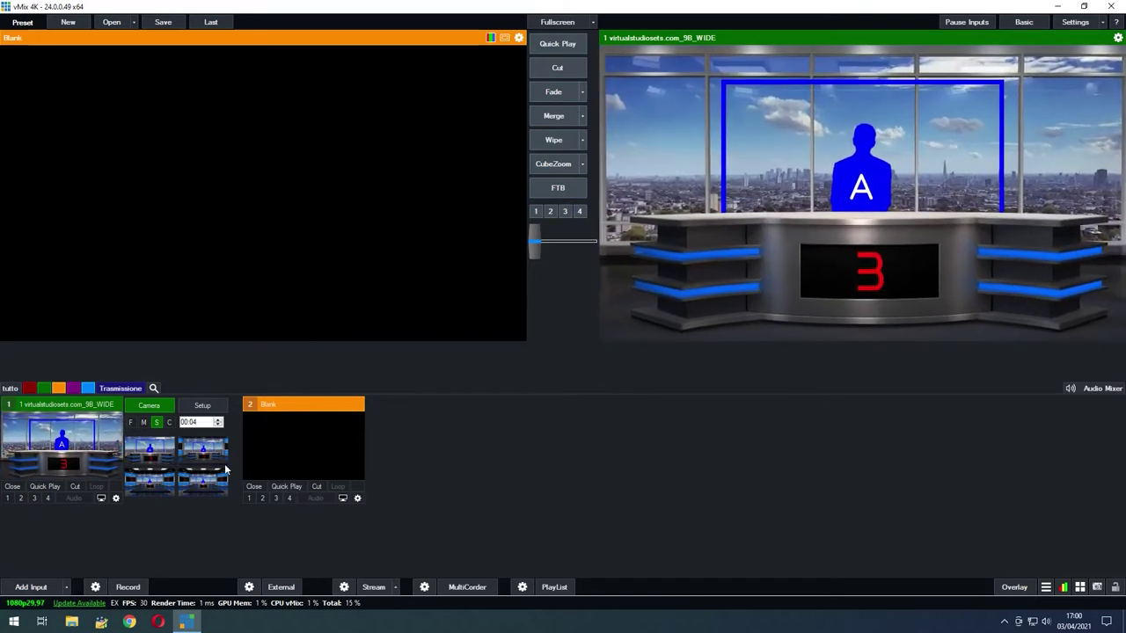
{"action": "right_click", "coordinate": [156, 451]}
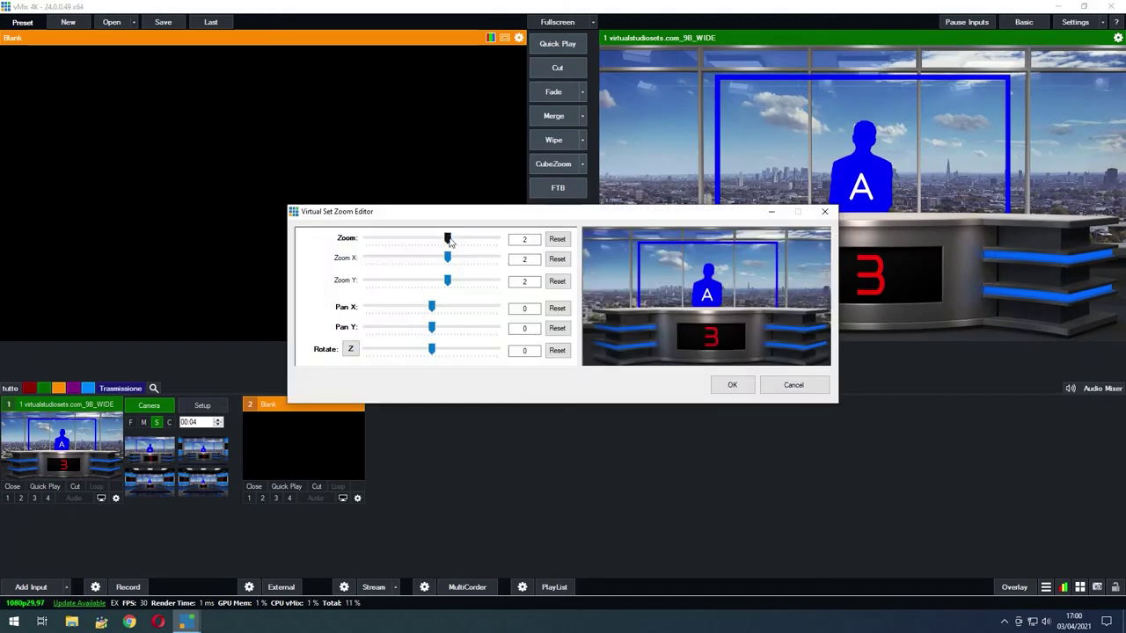
{"action": "left_click_drag", "start_coordinate": [449, 243], "coordinate": [475, 249]}
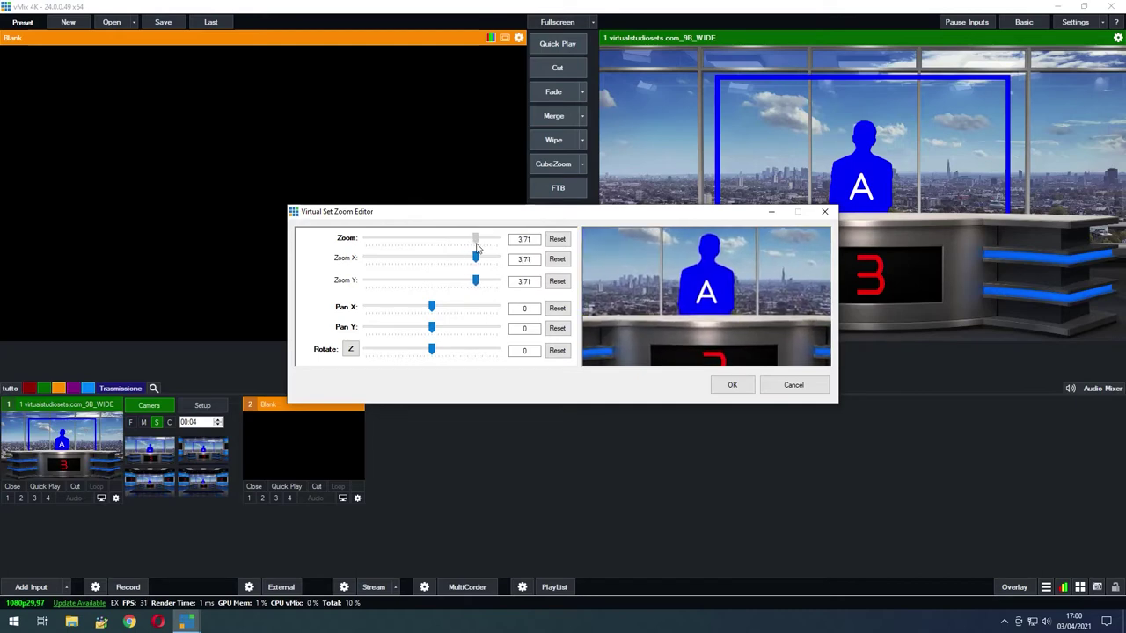
{"action": "left_click", "coordinate": [731, 384]}
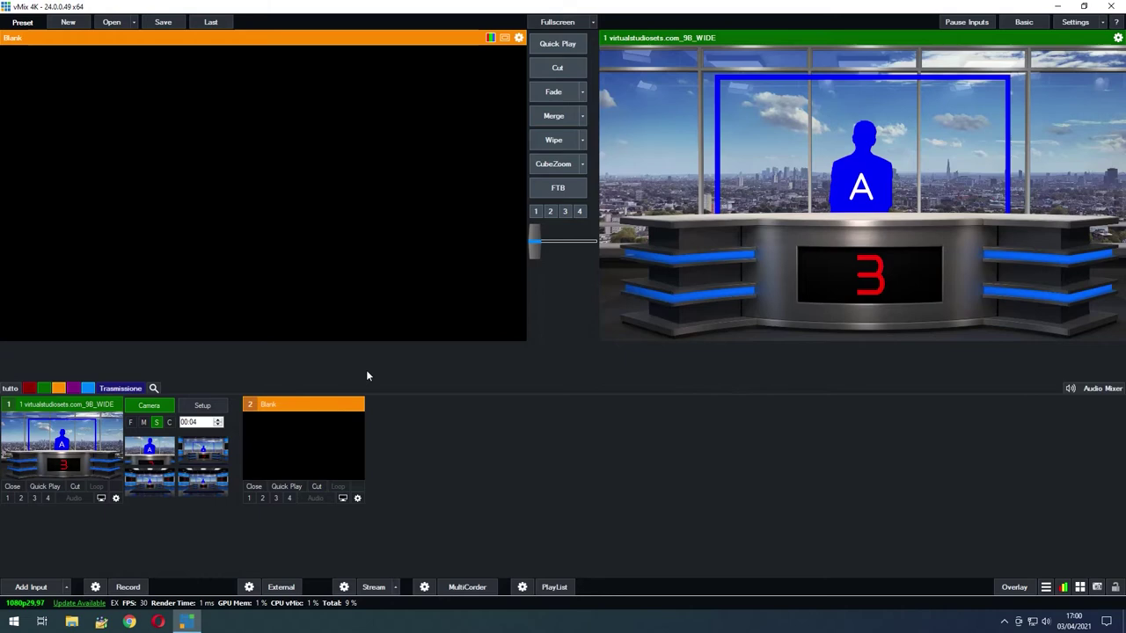
Step: Select the second camera preset and set its zoom to about 1.023 for a wide shot
{"action": "left_click", "coordinate": [207, 454]}
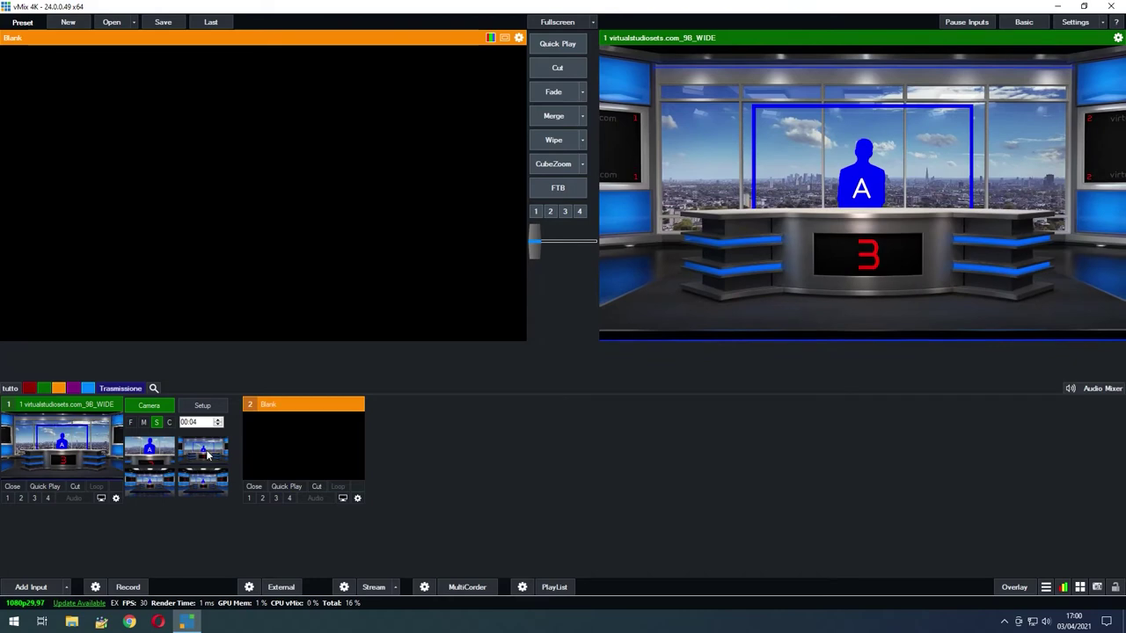
{"action": "right_click", "coordinate": [208, 454]}
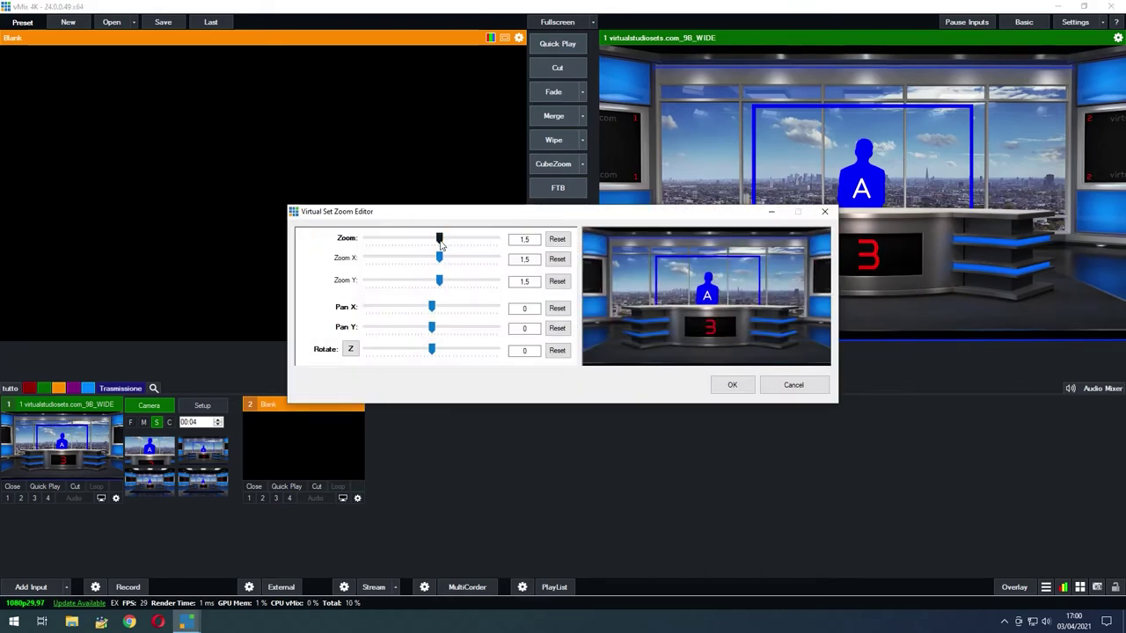
{"action": "left_click_drag", "start_coordinate": [440, 239], "coordinate": [432, 245]}
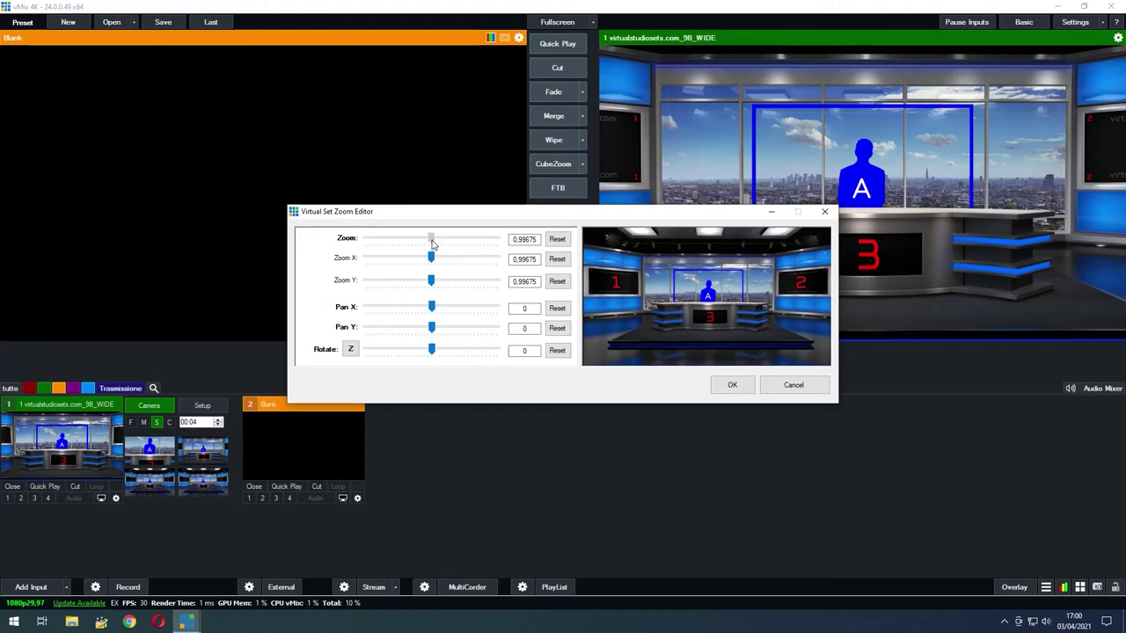
{"action": "left_click_drag", "start_coordinate": [432, 245], "coordinate": [432, 239]}
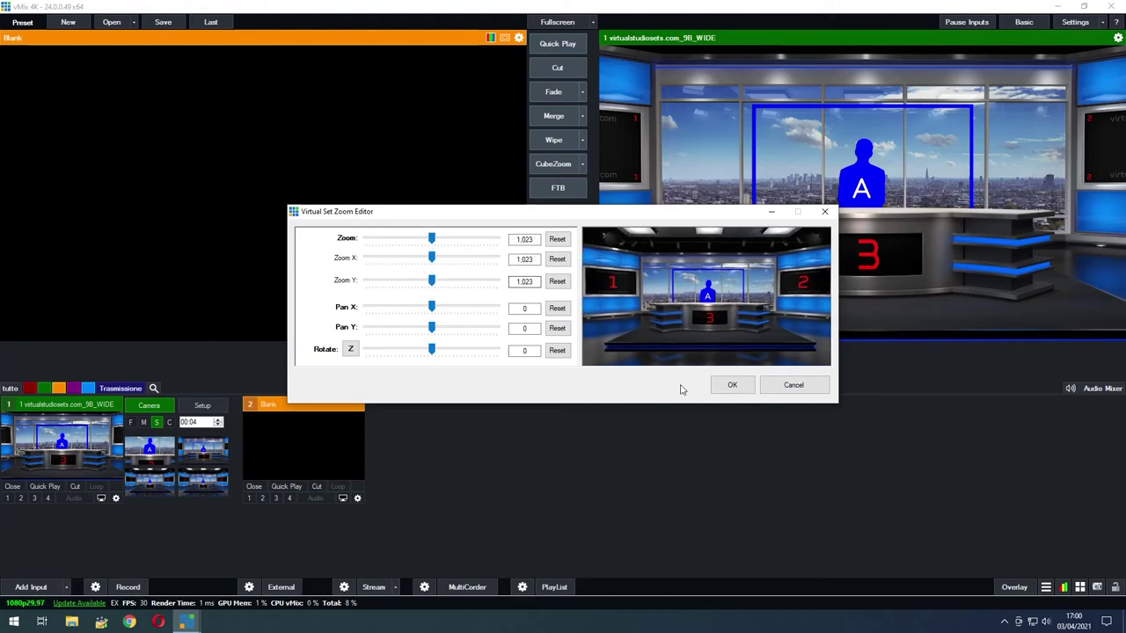
{"action": "left_click", "coordinate": [733, 387]}
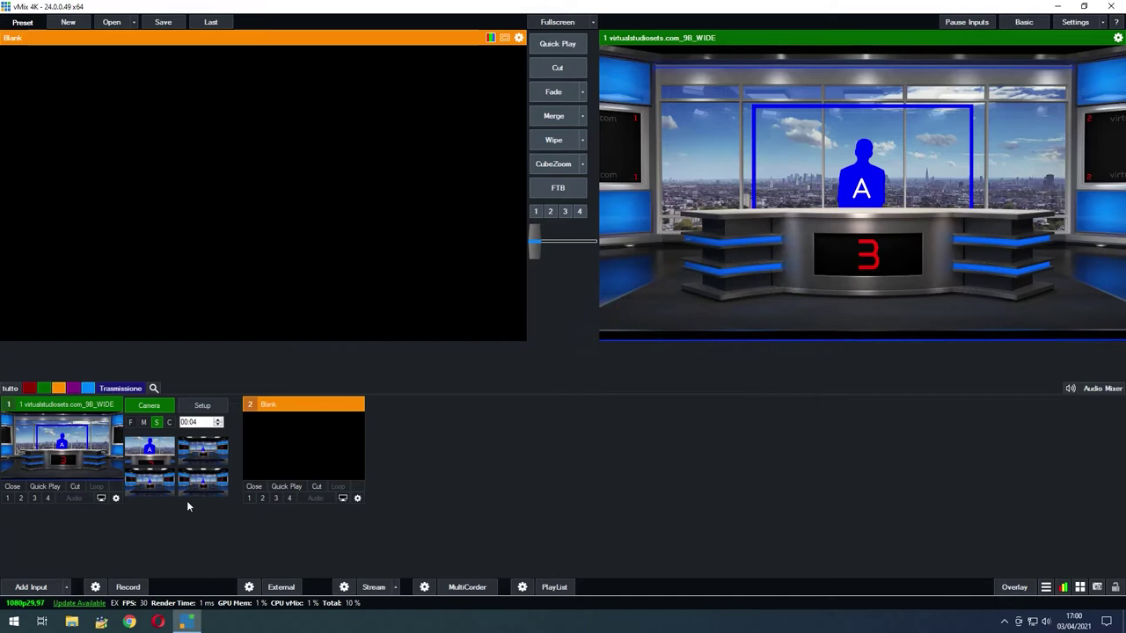
Step: Set the third preset to zoom about 1.596 and Pan X 0.511, with screen 1 left of presenter A
{"action": "left_click", "coordinate": [165, 488]}
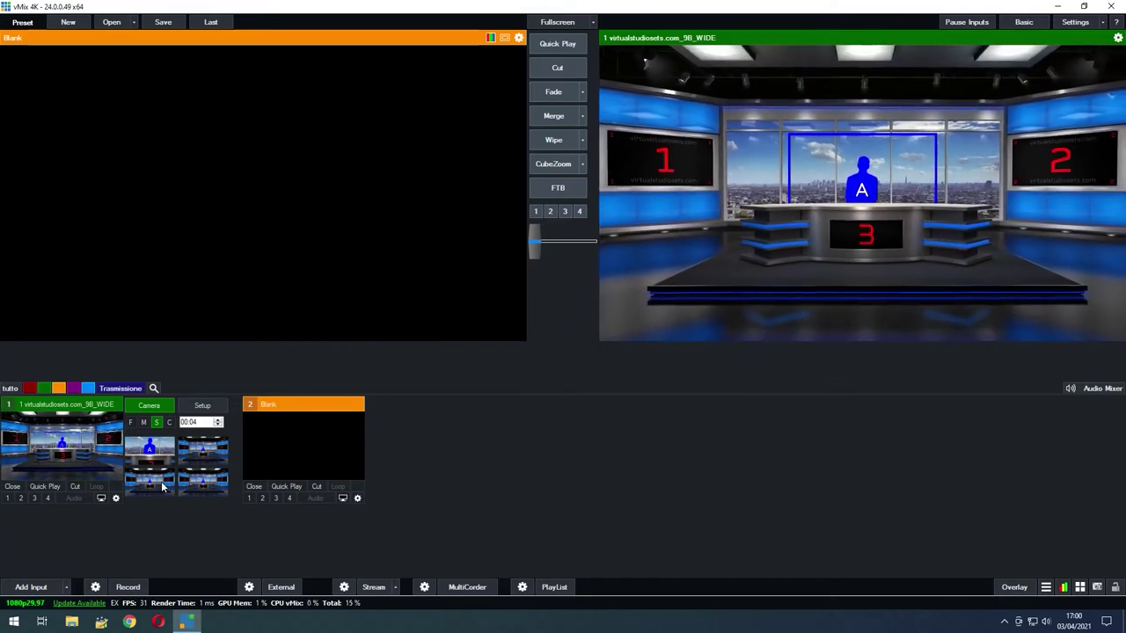
{"action": "right_click", "coordinate": [159, 486]}
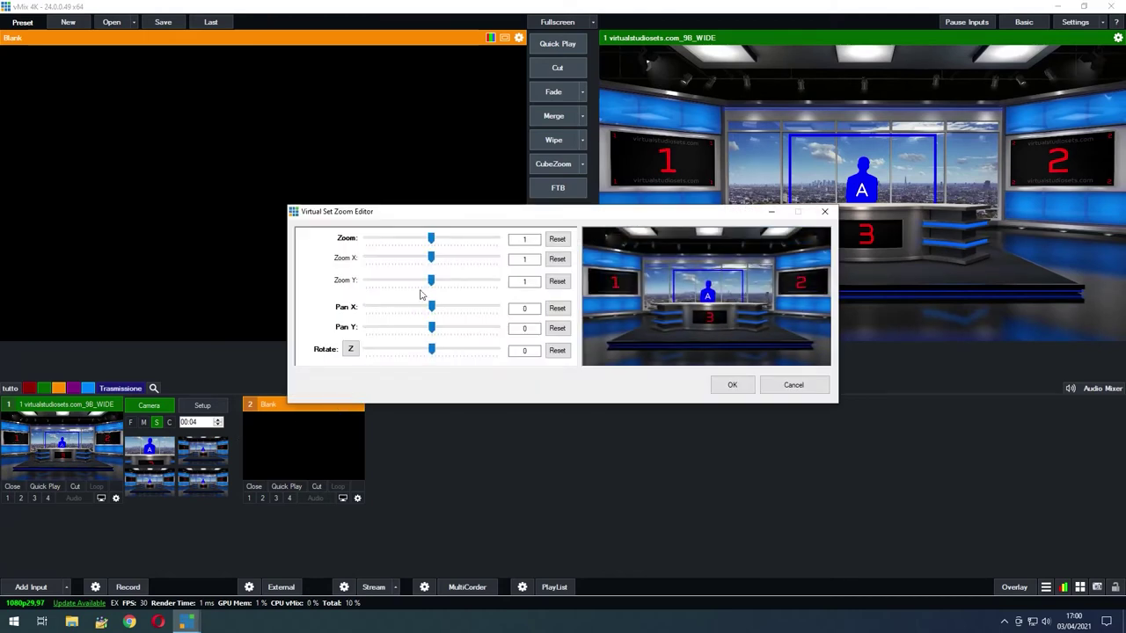
{"action": "left_click_drag", "start_coordinate": [432, 308], "coordinate": [442, 308]}
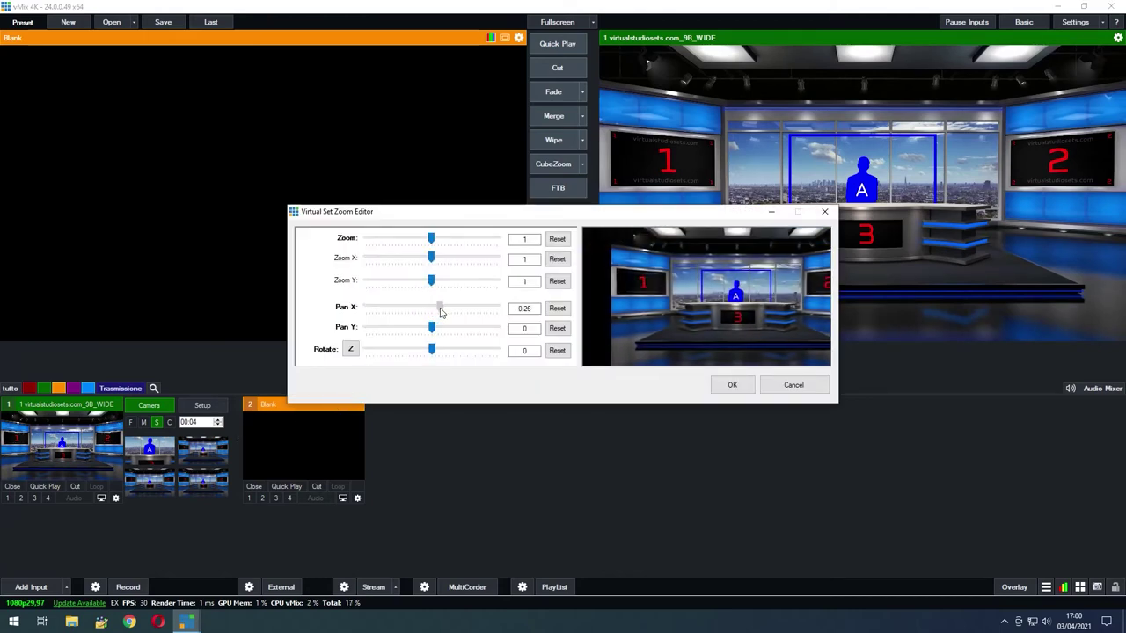
{"action": "left_click_drag", "start_coordinate": [431, 239], "coordinate": [440, 238]}
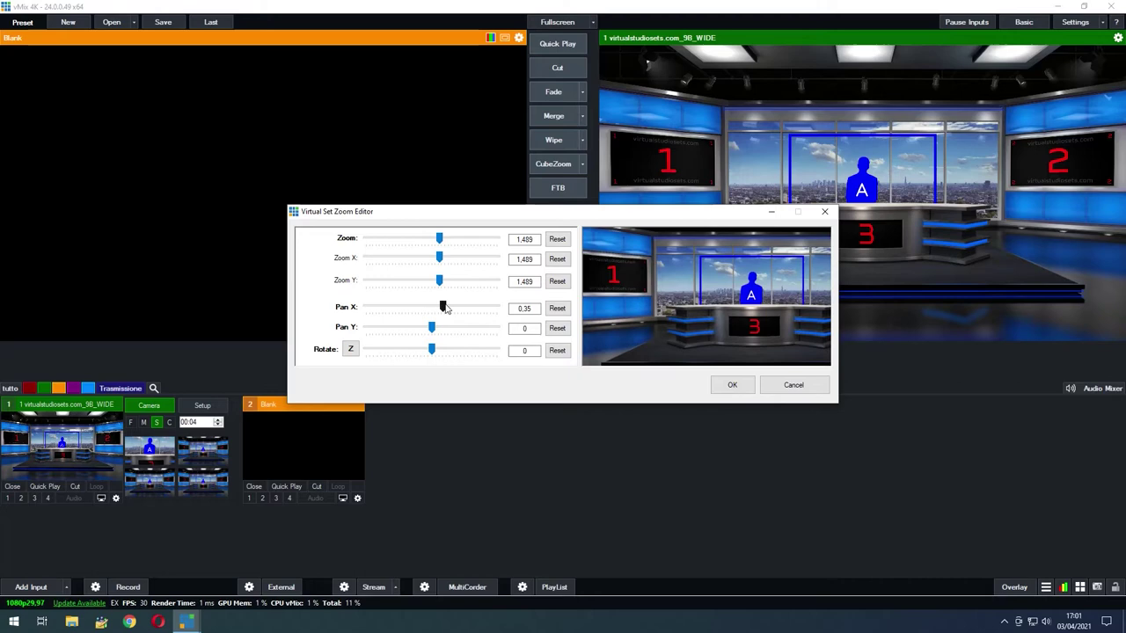
{"action": "left_click_drag", "start_coordinate": [445, 309], "coordinate": [451, 307]}
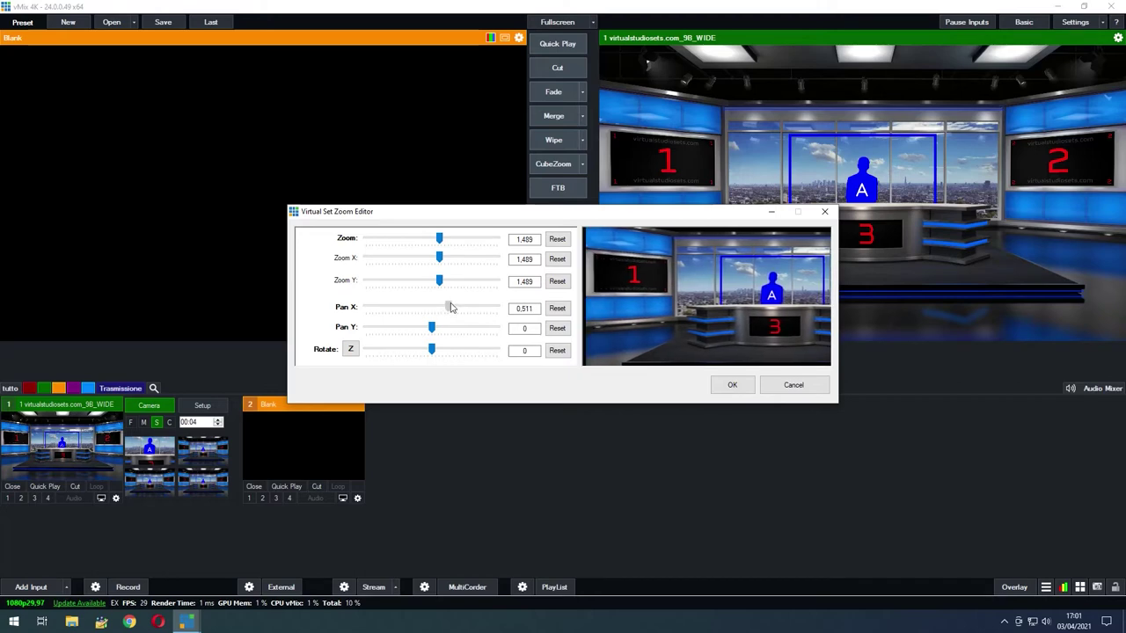
{"action": "left_click_drag", "start_coordinate": [441, 244], "coordinate": [442, 245]}
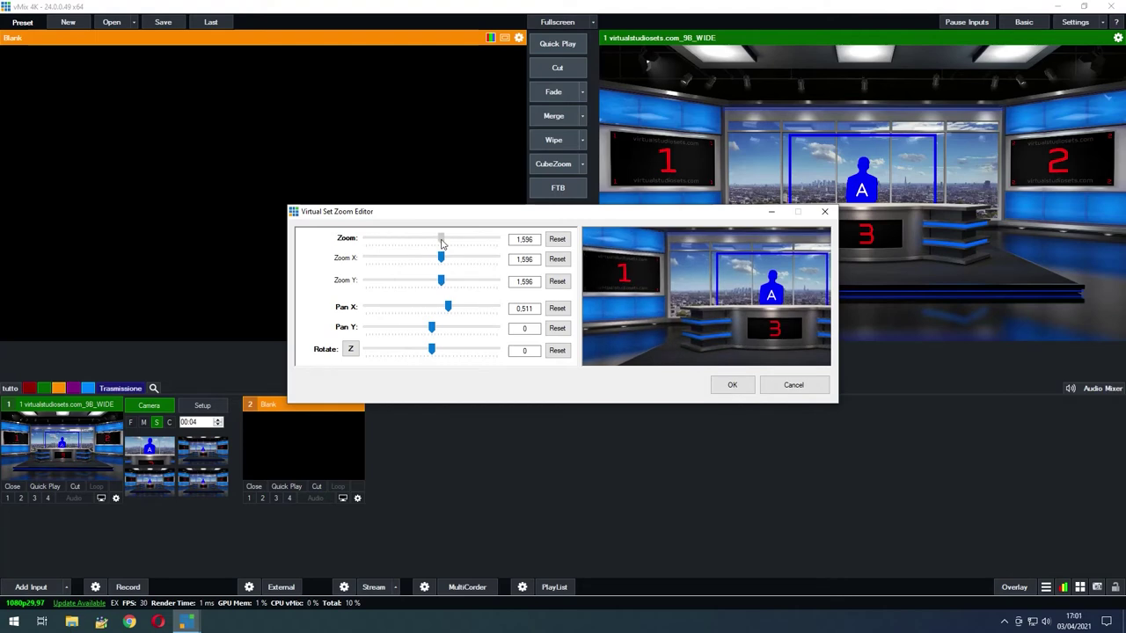
{"action": "left_click", "coordinate": [721, 384]}
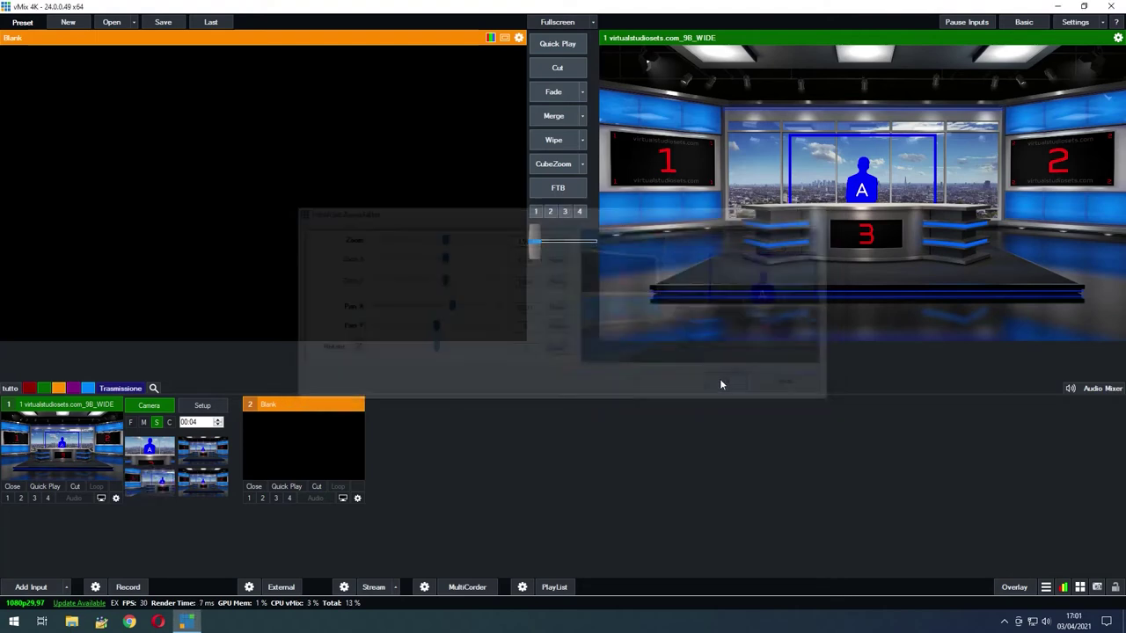
Step: Set the fourth preset to Pan X -0.439 and zoom 1.489, with screen 2 beside presenter A
{"action": "right_click", "coordinate": [203, 483]}
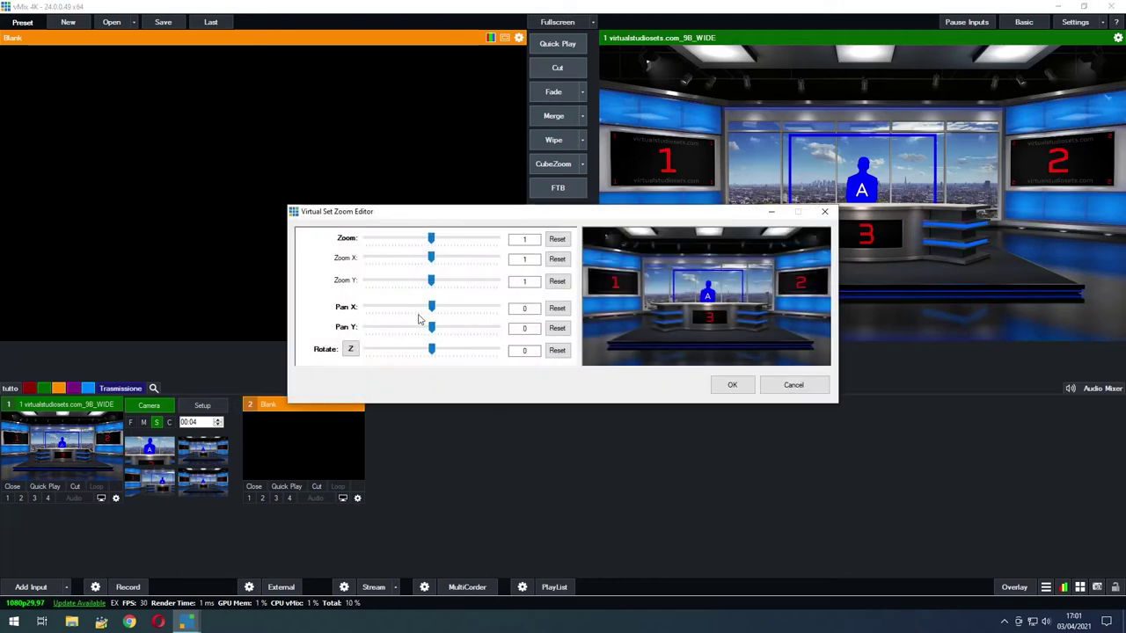
{"action": "left_click_drag", "start_coordinate": [430, 306], "coordinate": [416, 307]}
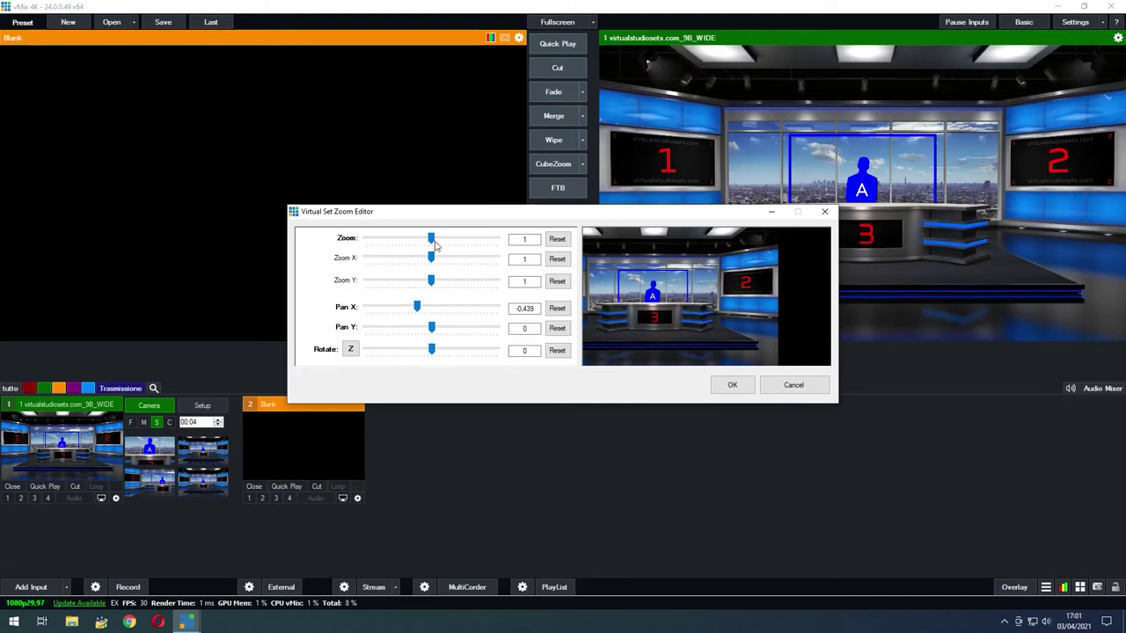
{"action": "left_click_drag", "start_coordinate": [431, 238], "coordinate": [441, 239]}
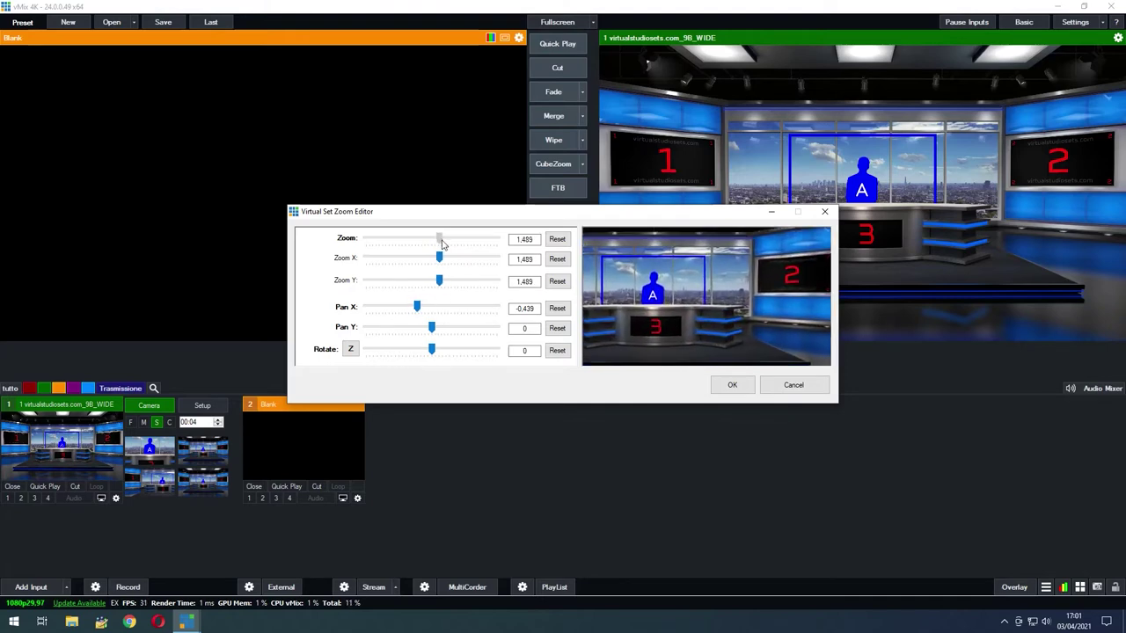
{"action": "left_click", "coordinate": [721, 385]}
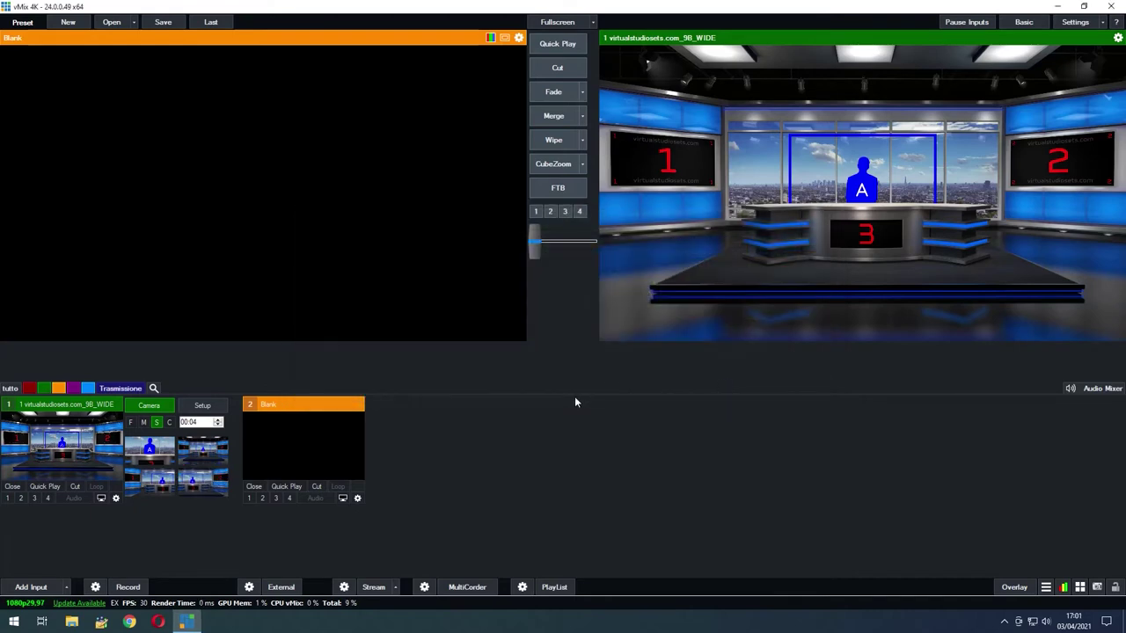
Step: Cycle the output through close-up, wide, screen 1 and screen 2 shots, ending on the close-up
{"action": "left_click", "coordinate": [158, 452]}
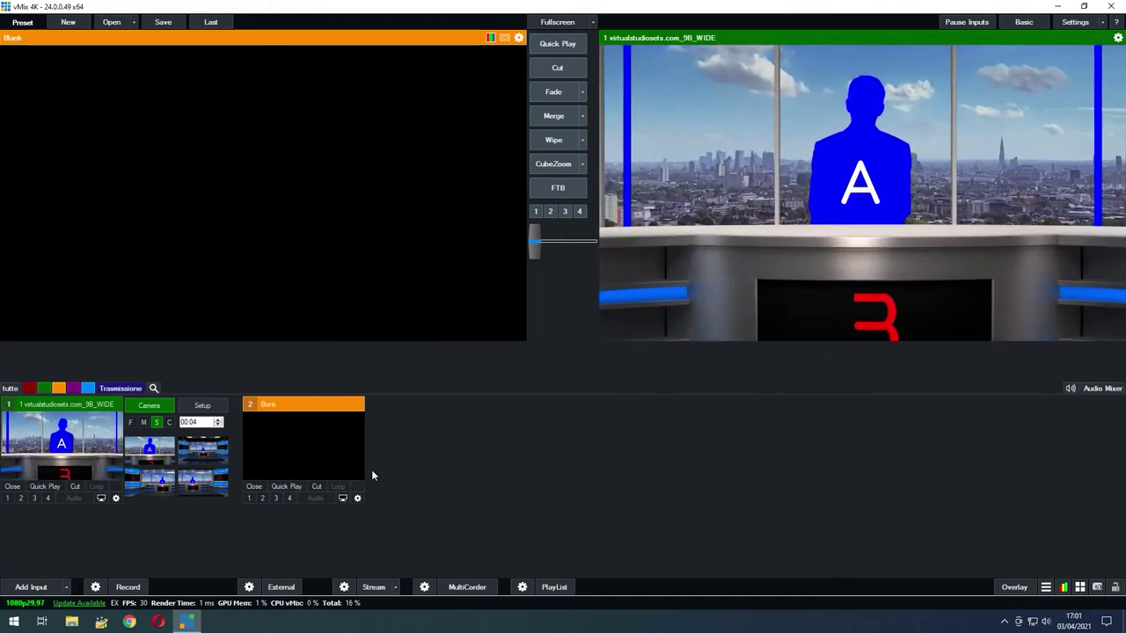
{"action": "left_click", "coordinate": [195, 454]}
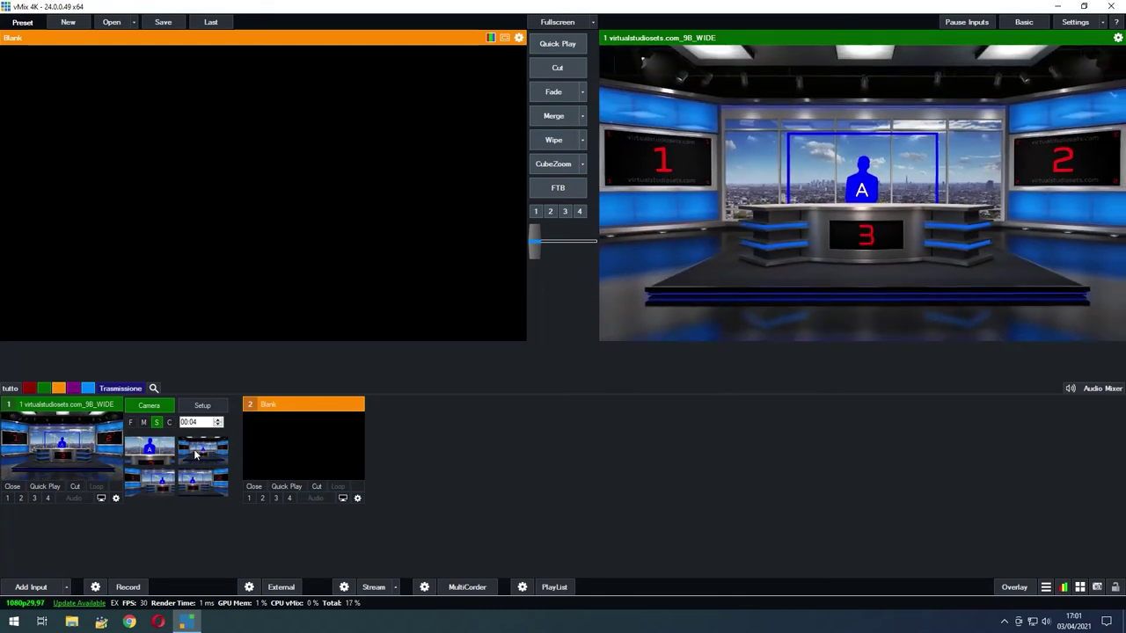
{"action": "left_click", "coordinate": [153, 484]}
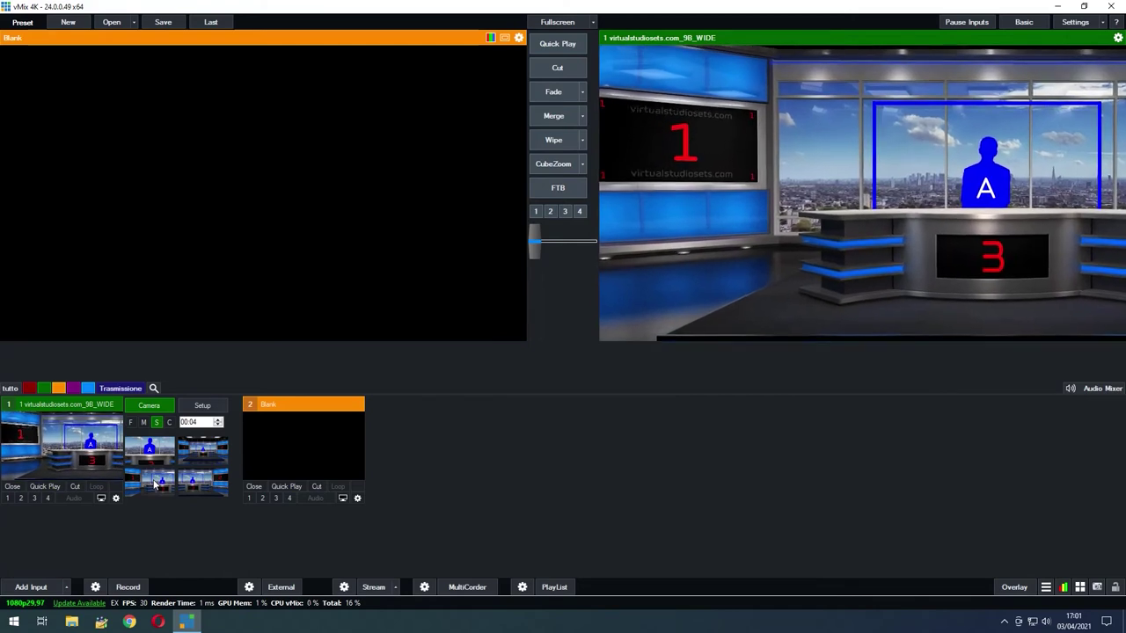
{"action": "left_click", "coordinate": [199, 483]}
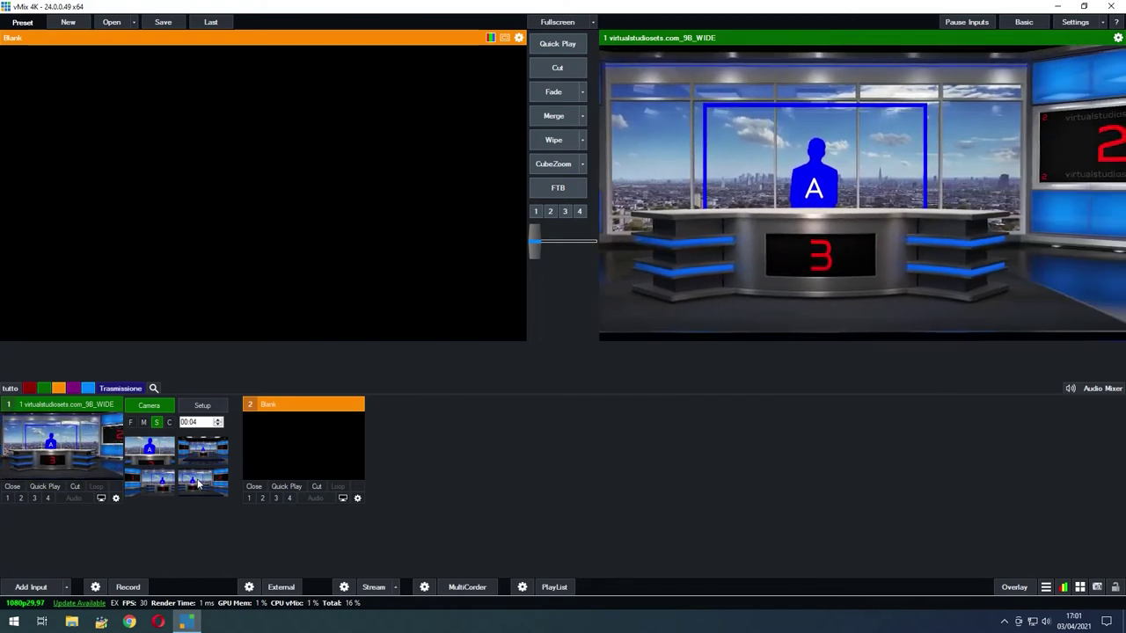
{"action": "left_click", "coordinate": [155, 450]}
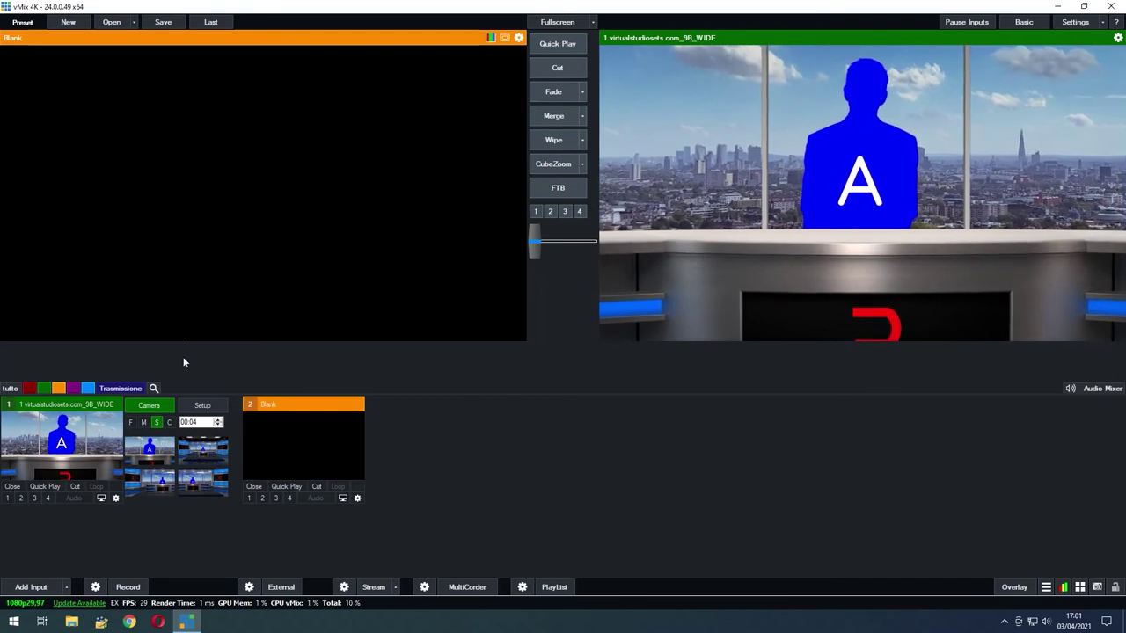
Step: Save the setup as the preset test.vmix on the Desktop
{"action": "left_click", "coordinate": [163, 23]}
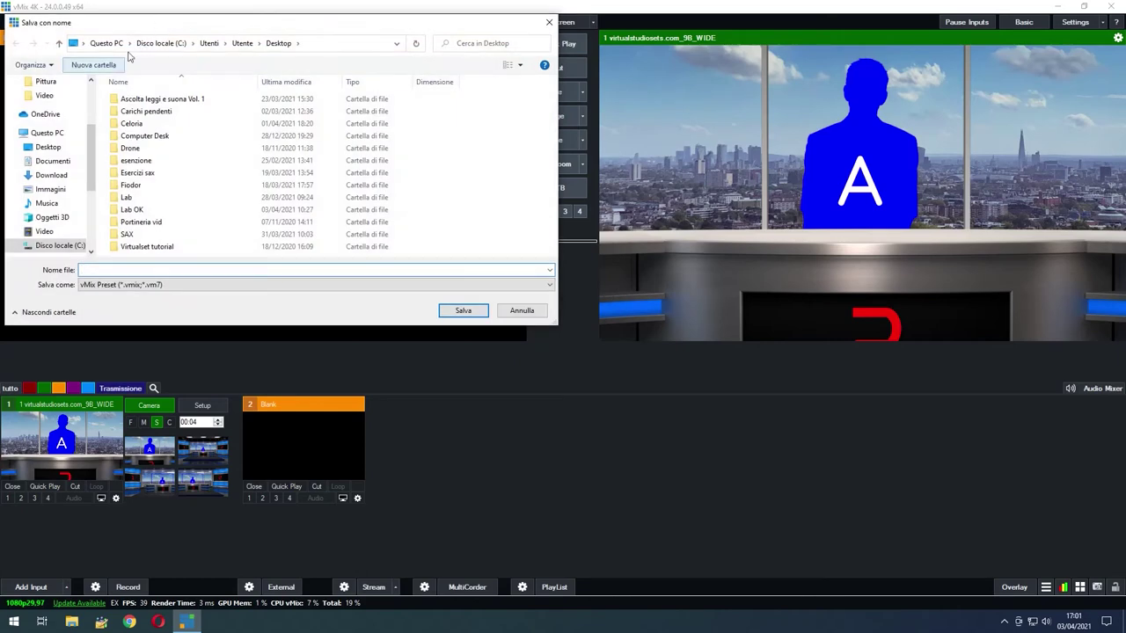
{"action": "left_click", "coordinate": [55, 150]}
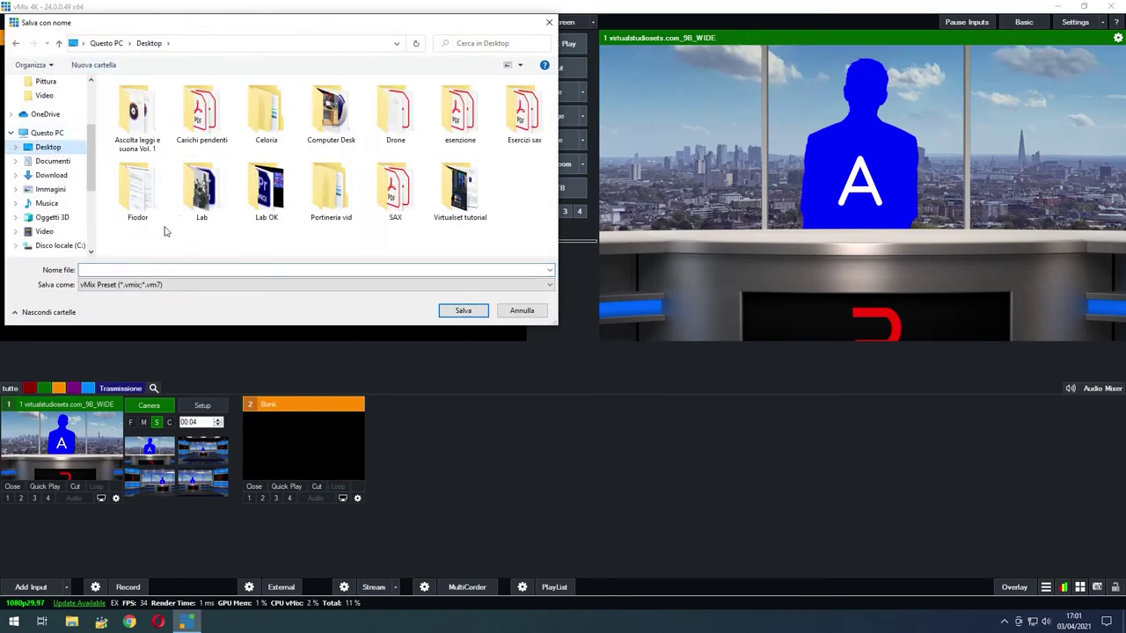
{"action": "left_click", "coordinate": [140, 269]}
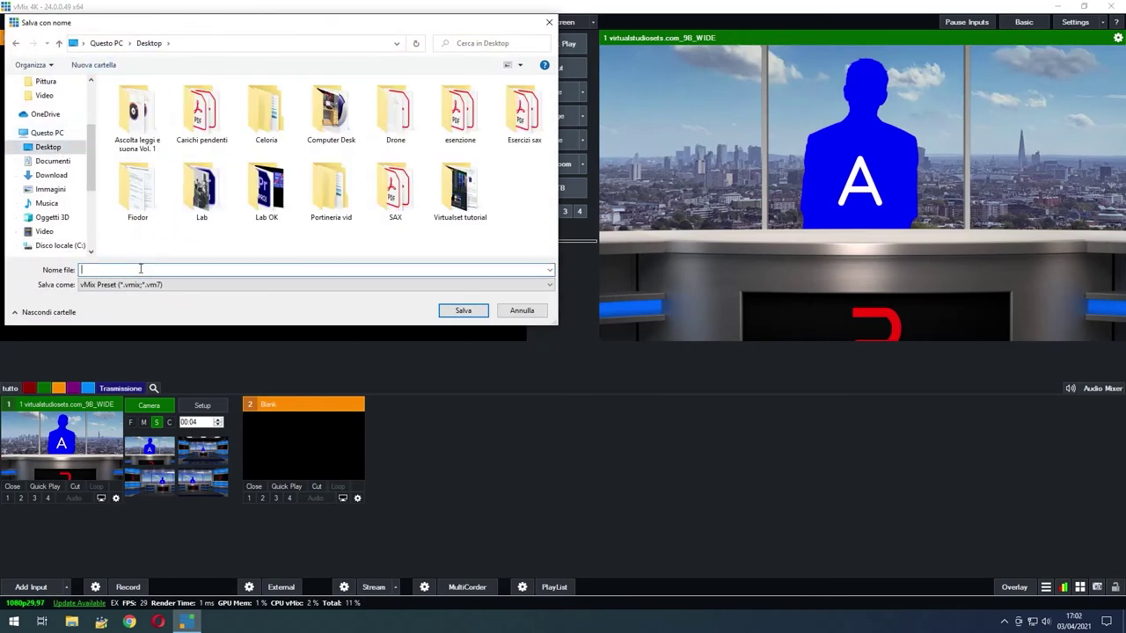
{"action": "type", "text": "test"}
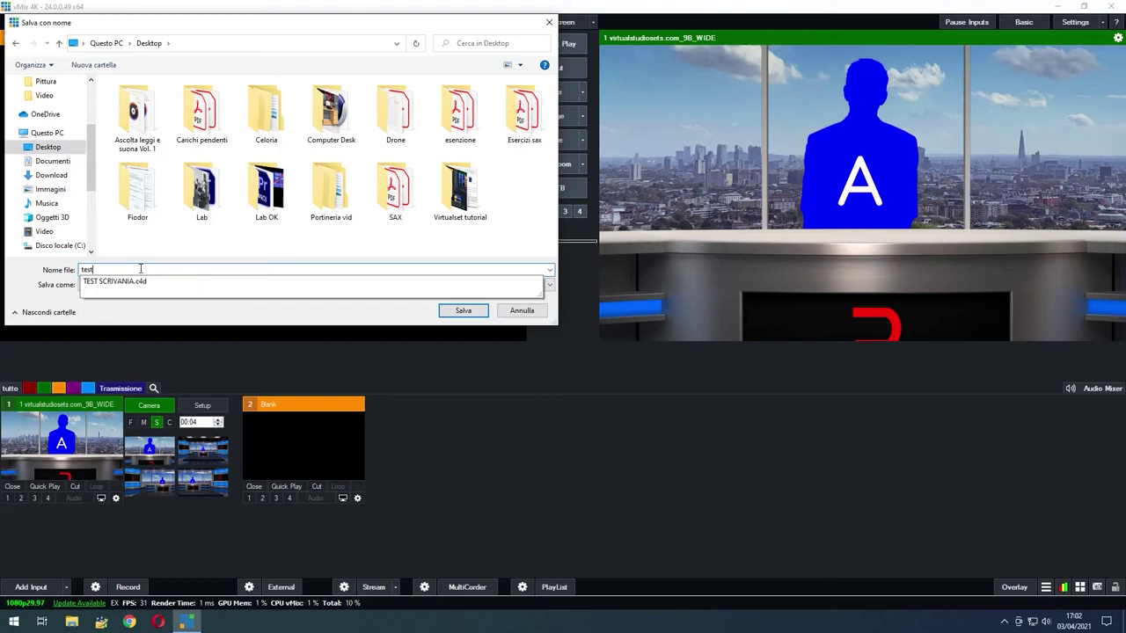
{"action": "left_click", "coordinate": [463, 309]}
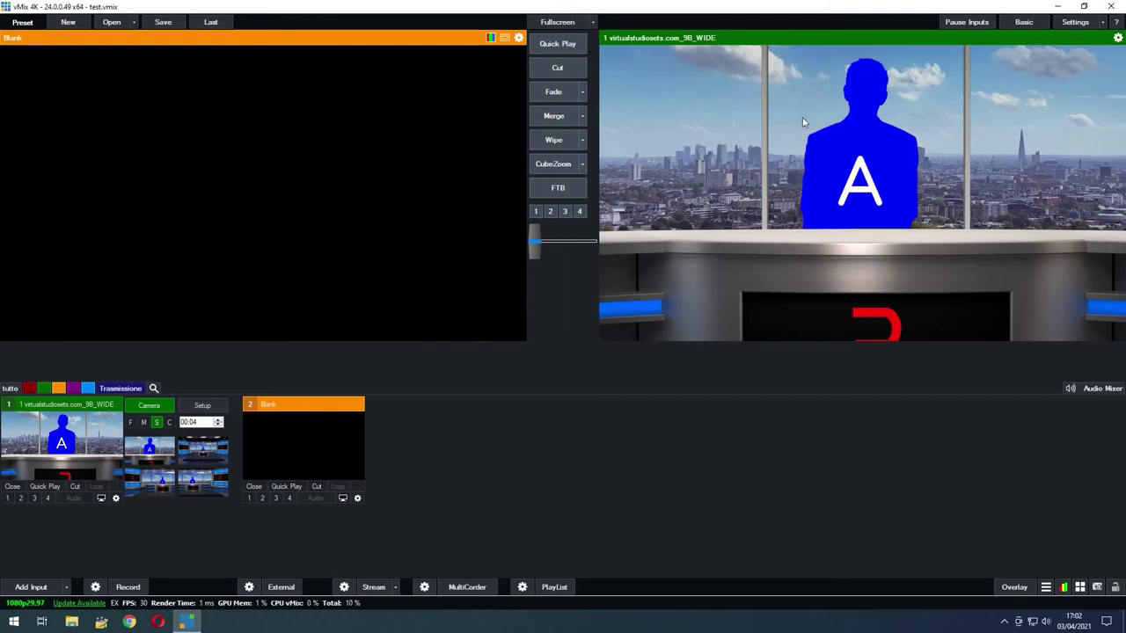
Step: Exit vMix, confirming the close prompt with Sì
{"action": "left_click", "coordinate": [1112, 7]}
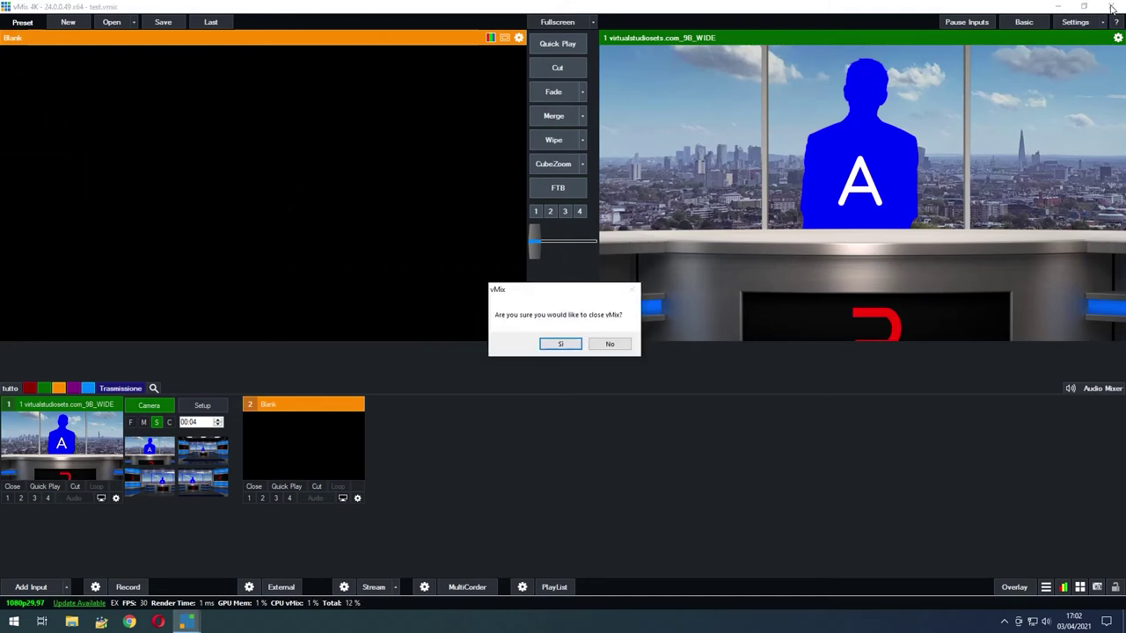
{"action": "left_click", "coordinate": [550, 345]}
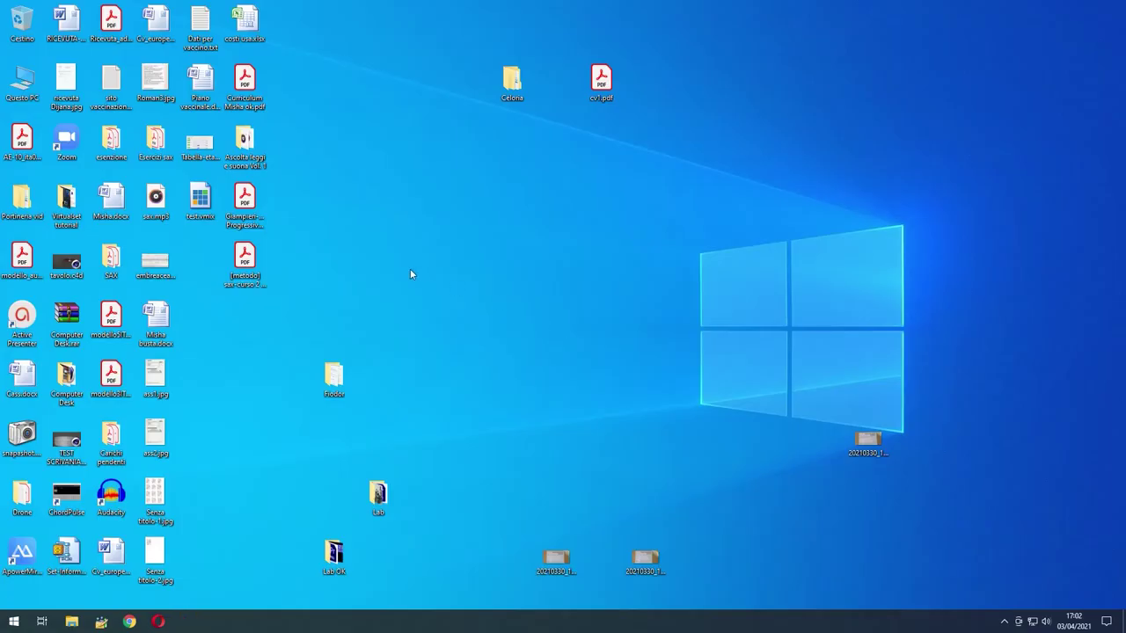
Step: Reopen the test.vmix preset from the desktop in vMix
{"action": "double_click", "coordinate": [201, 201]}
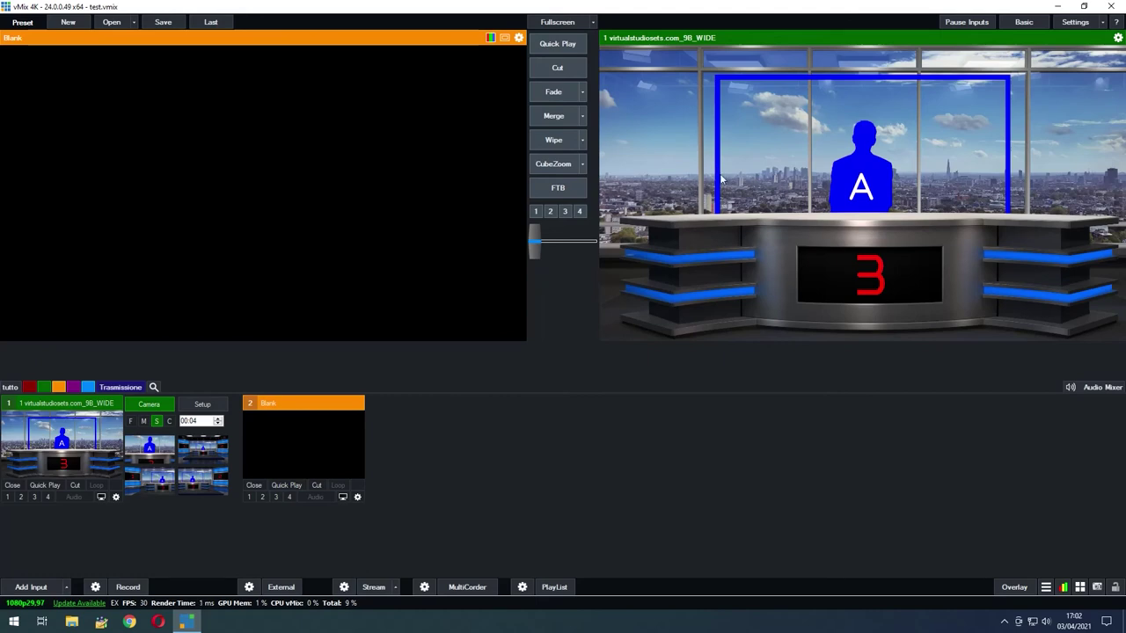
Step: Cycle input 1 through close-up, wide studio, screen 1 and screen 2 shots, returning to the close-up
{"action": "left_click", "coordinate": [149, 446]}
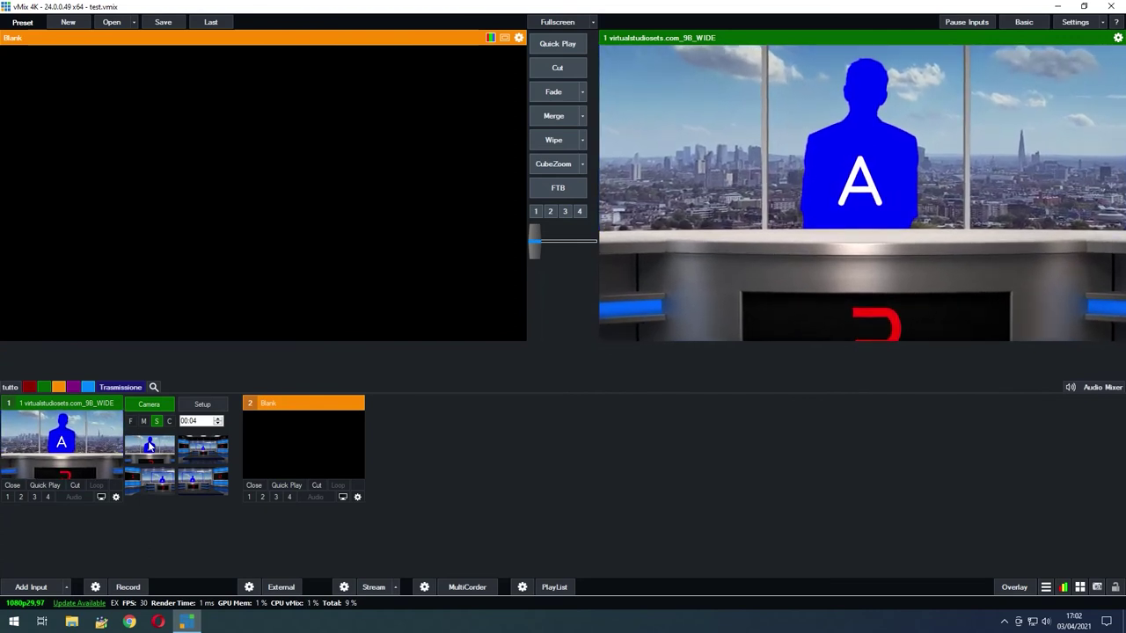
{"action": "left_click", "coordinate": [195, 451]}
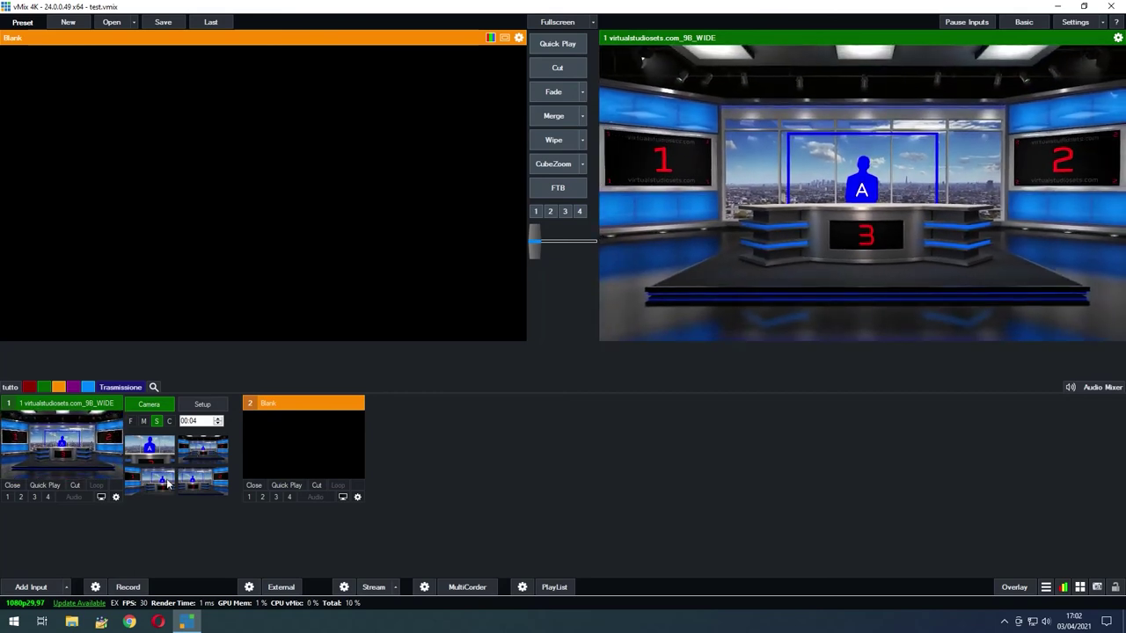
{"action": "left_click", "coordinate": [167, 483]}
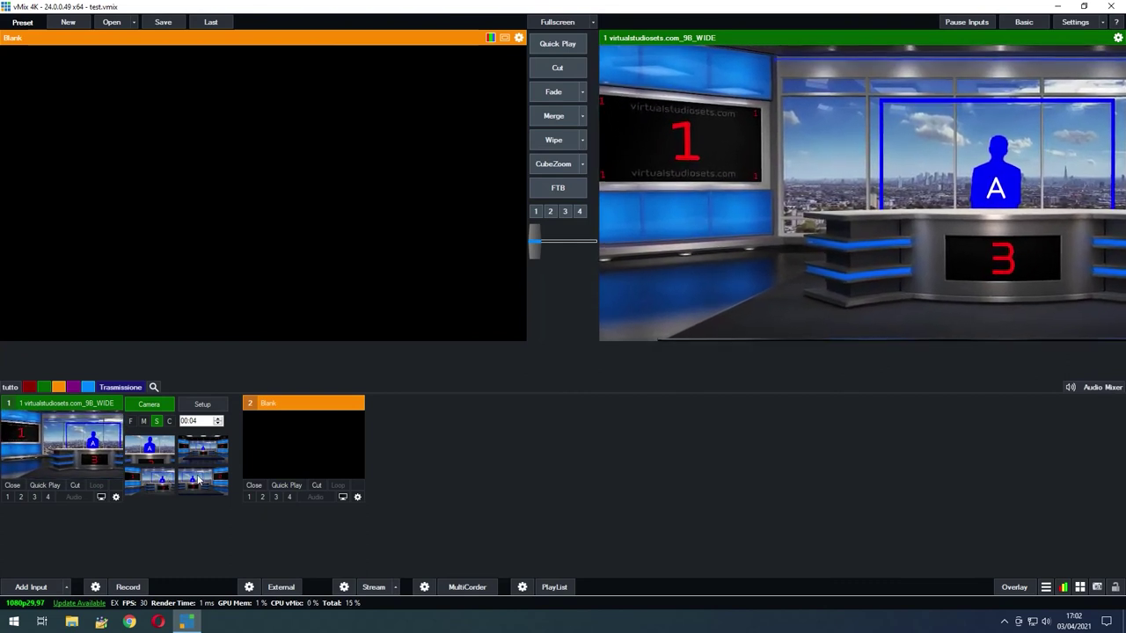
{"action": "left_click", "coordinate": [199, 479]}
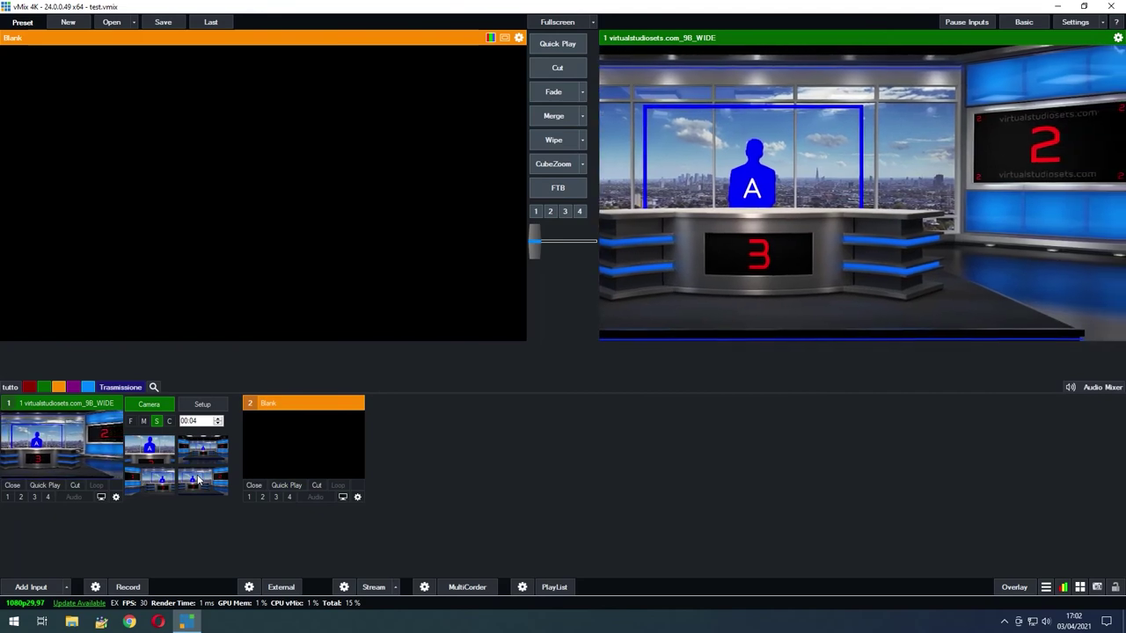
{"action": "left_click", "coordinate": [154, 448]}
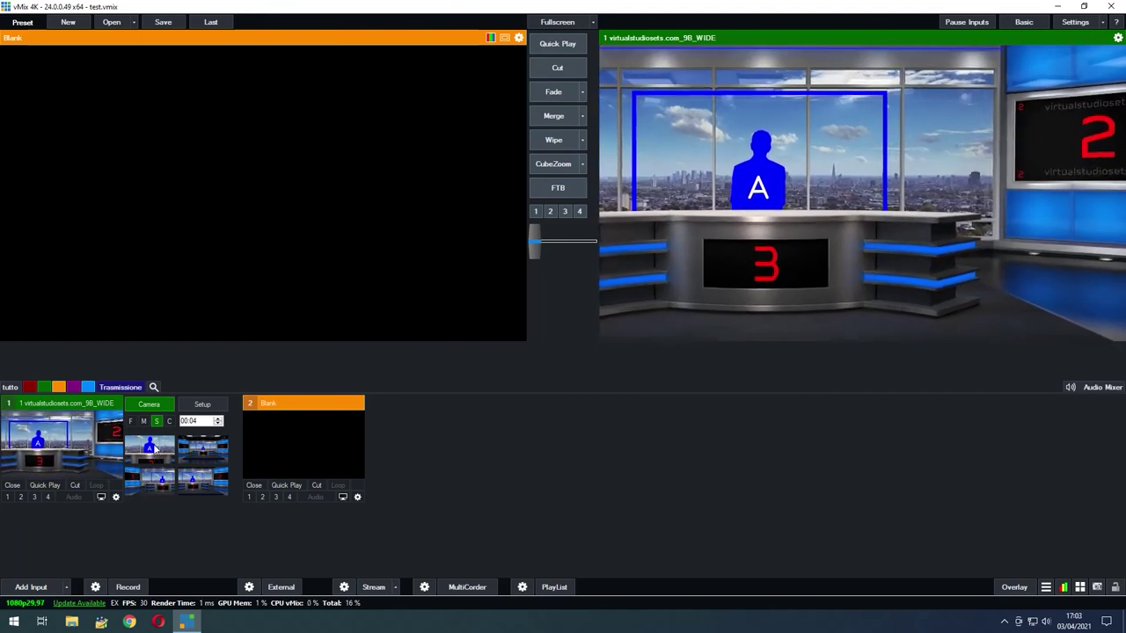